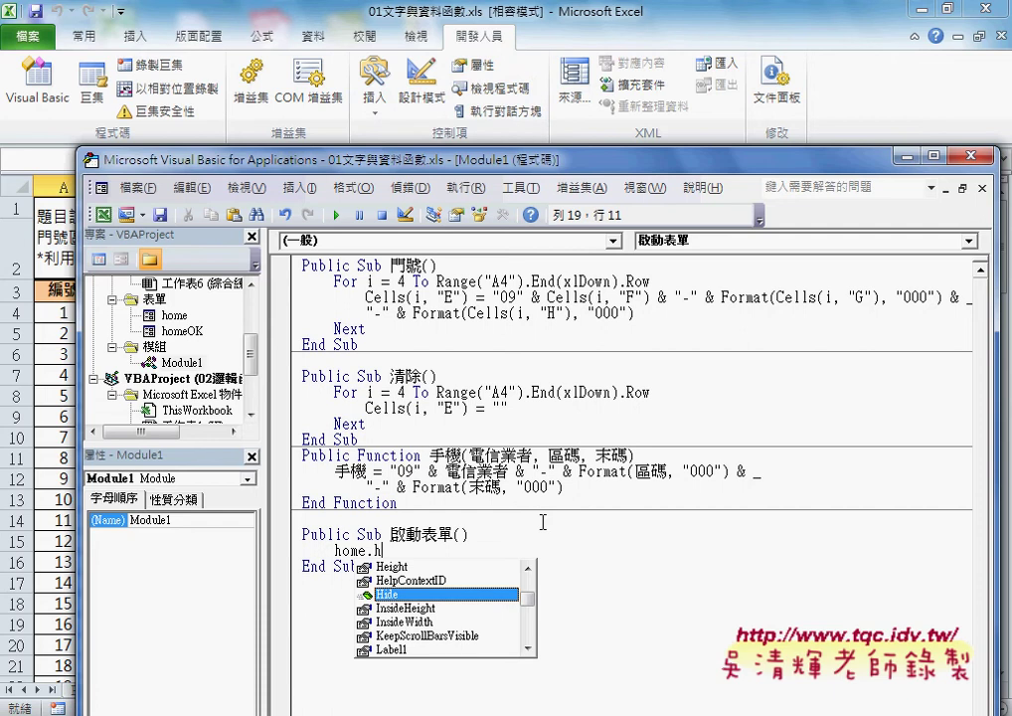
Complete the 啟動表單 macro body as home.Show, choosing Show from IntelliSense
key(BackSpace)
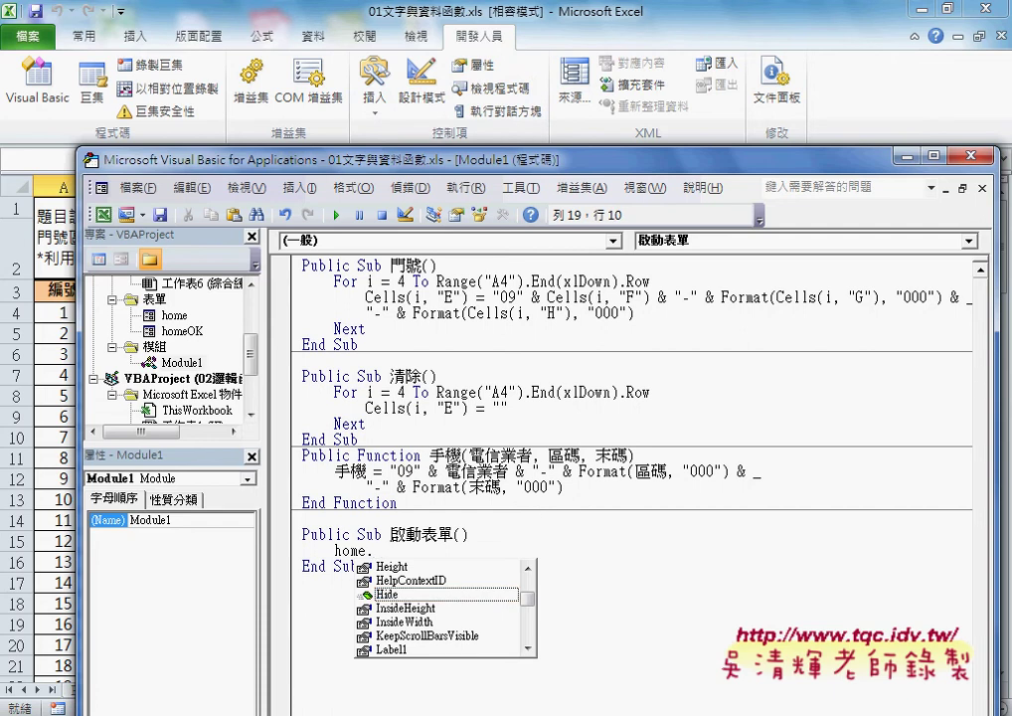
text(sh)
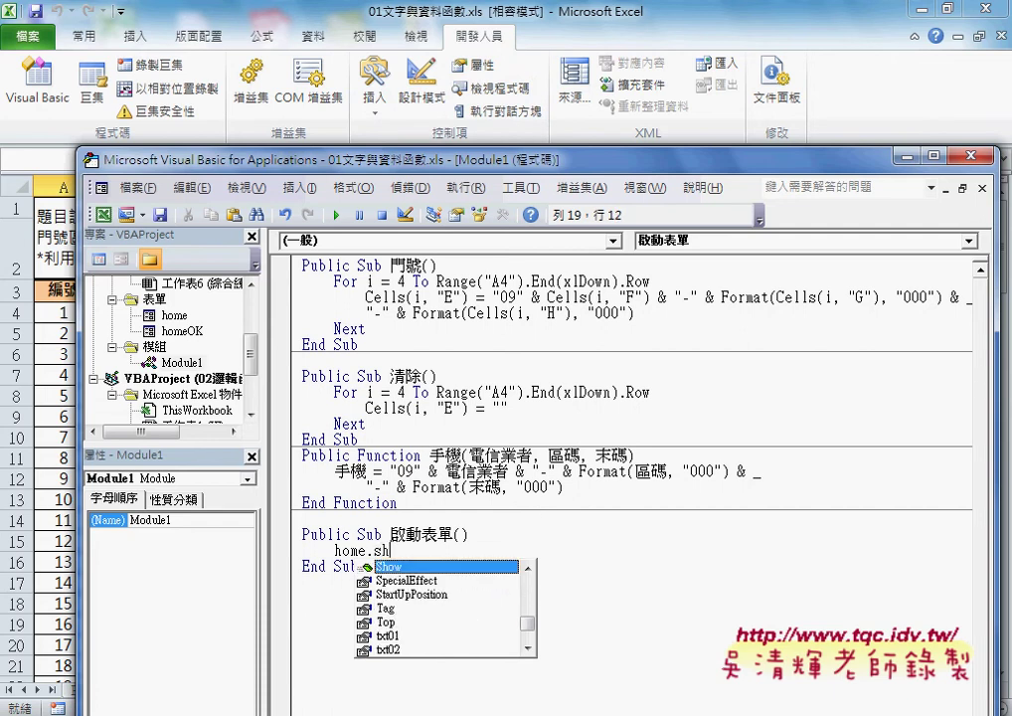
key(BackSpace)
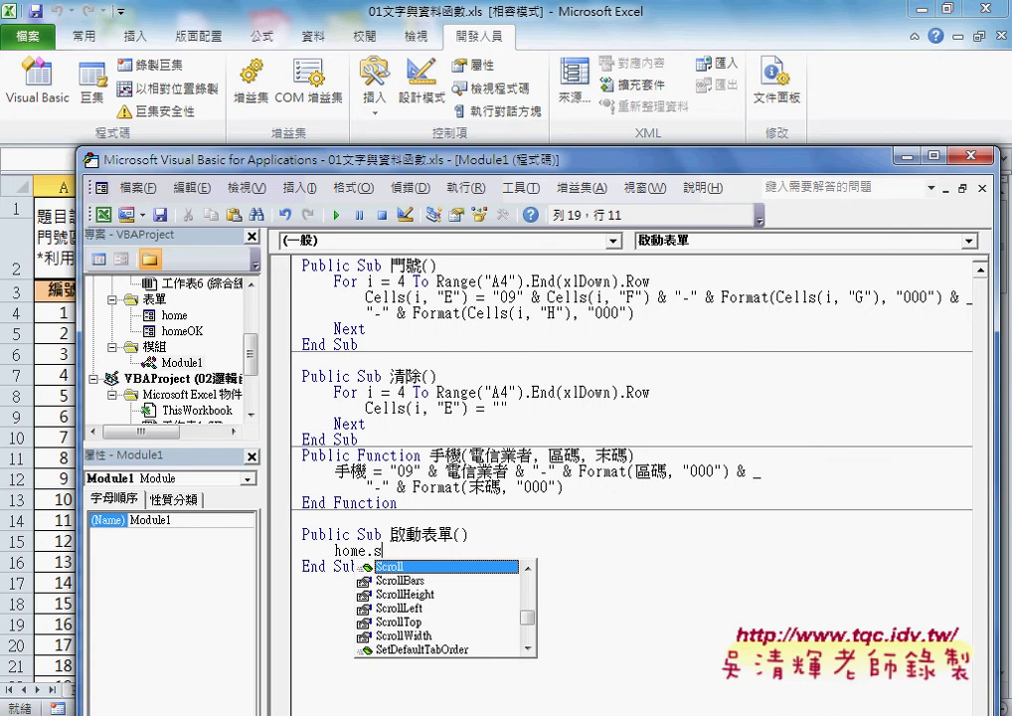
text(how)
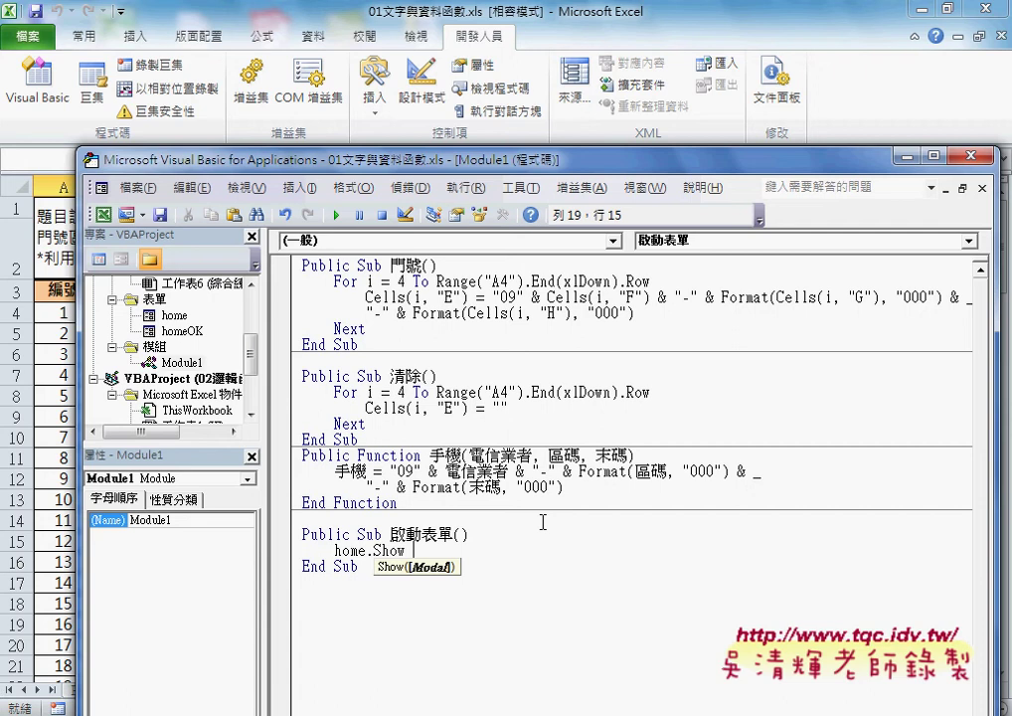
click(589, 537)
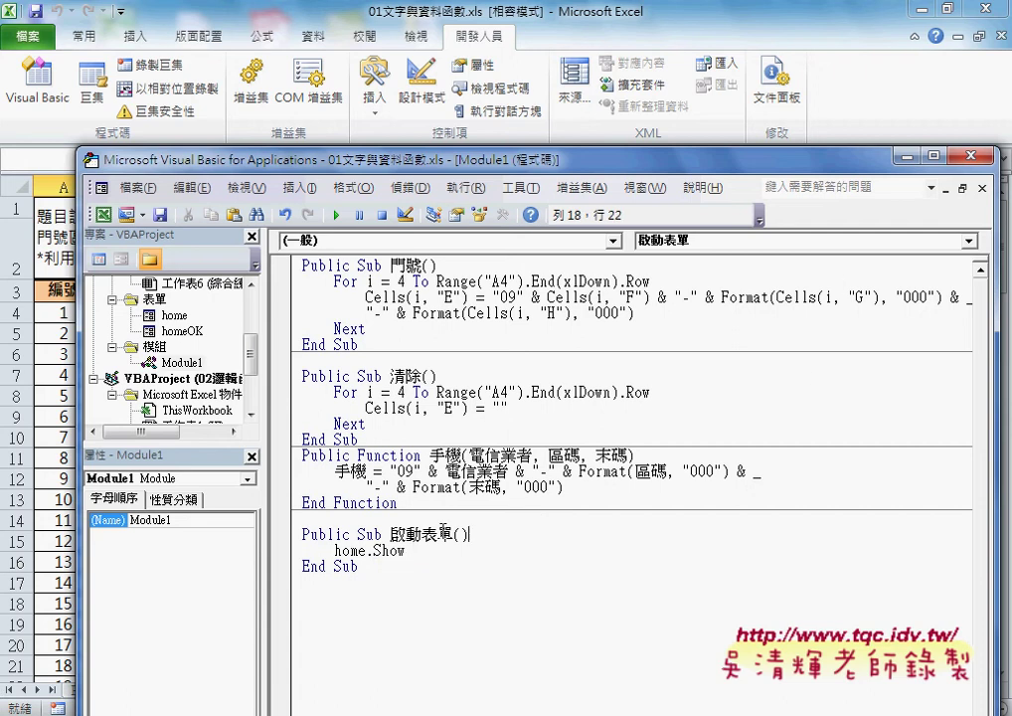
Cut the old 啟動表單 button off the Excel worksheet
drag(363, 566, 294, 529)
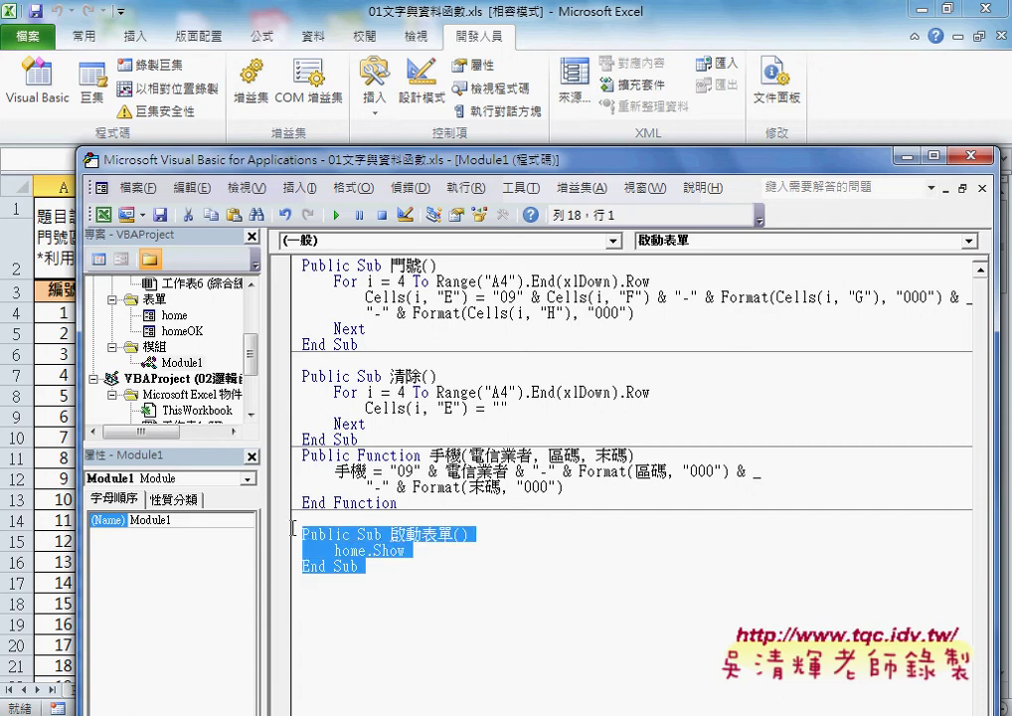
drag(837, 167, 536, 209)
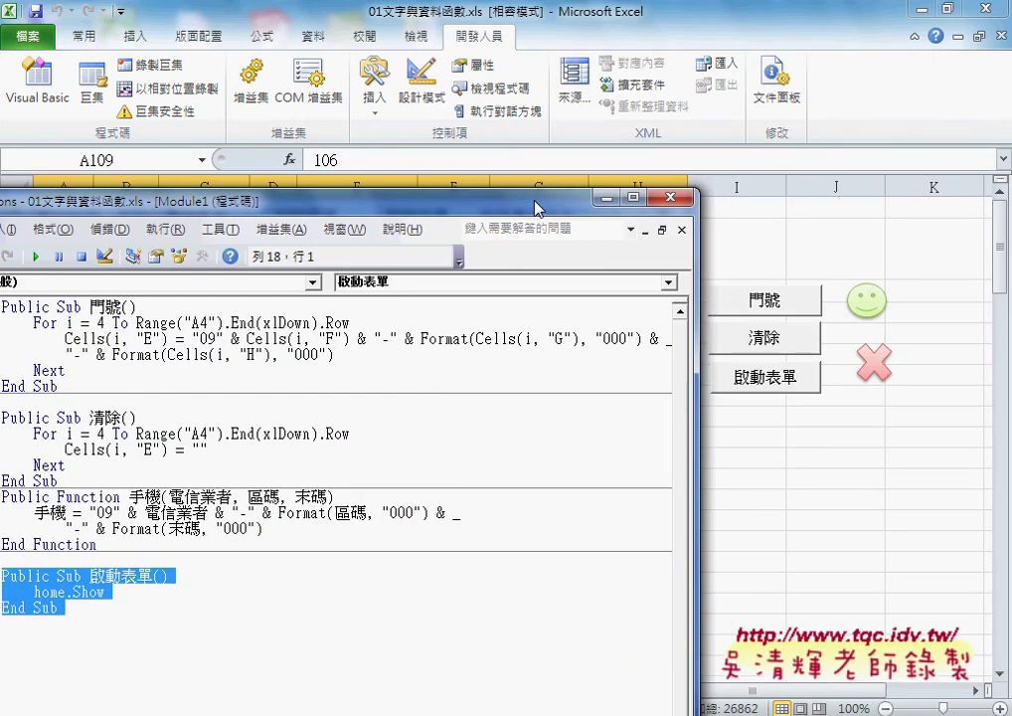
click(764, 378)
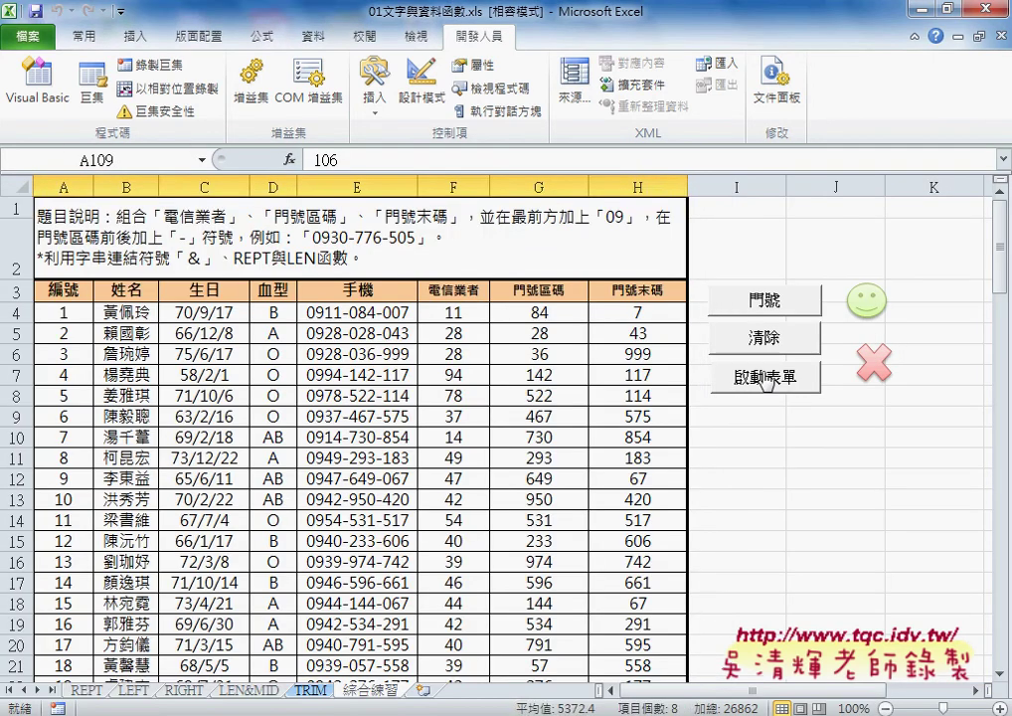
right_click(764, 376)
click(785, 384)
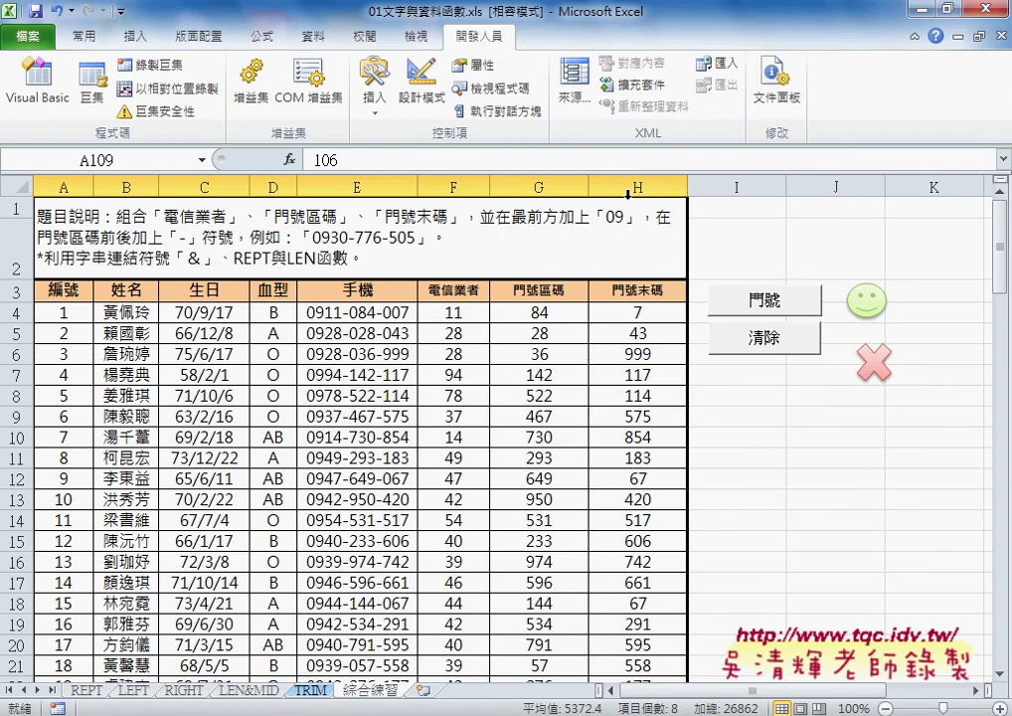
Draw a new form button below 清除 and assign it the 啟動表單 macro
click(382, 100)
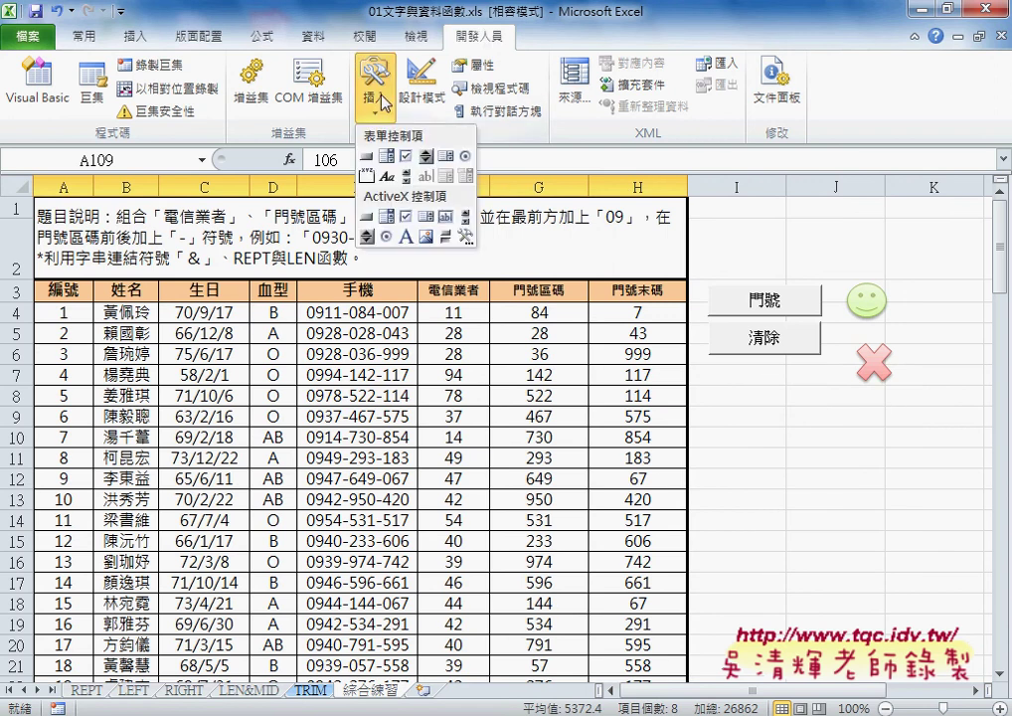
click(367, 156)
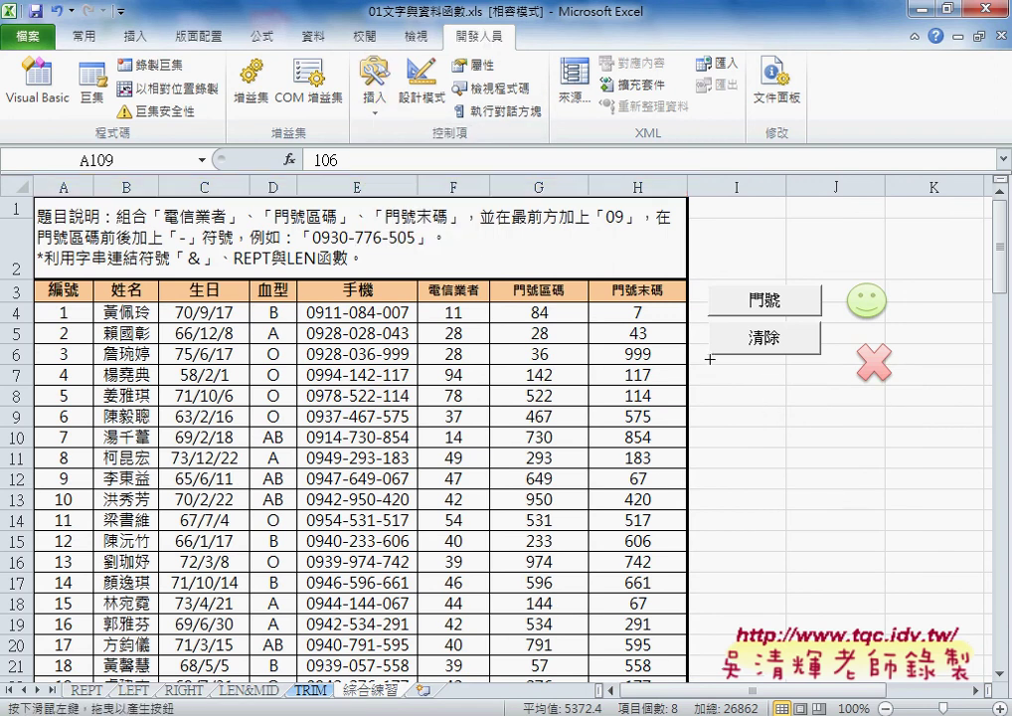
drag(646, 361, 725, 397)
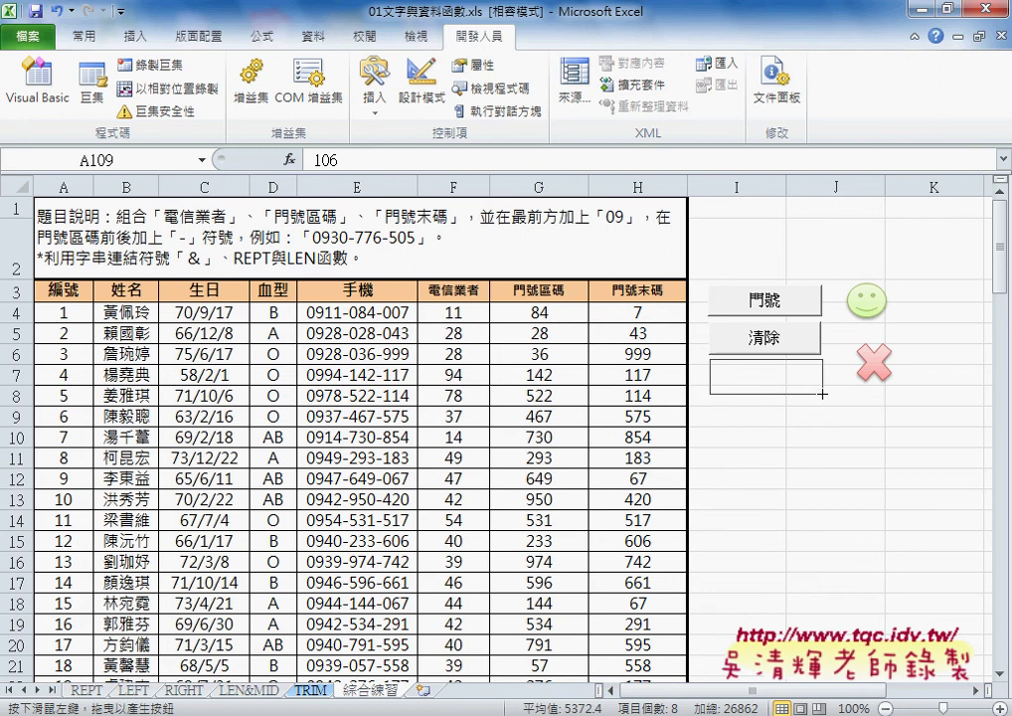
click(368, 269)
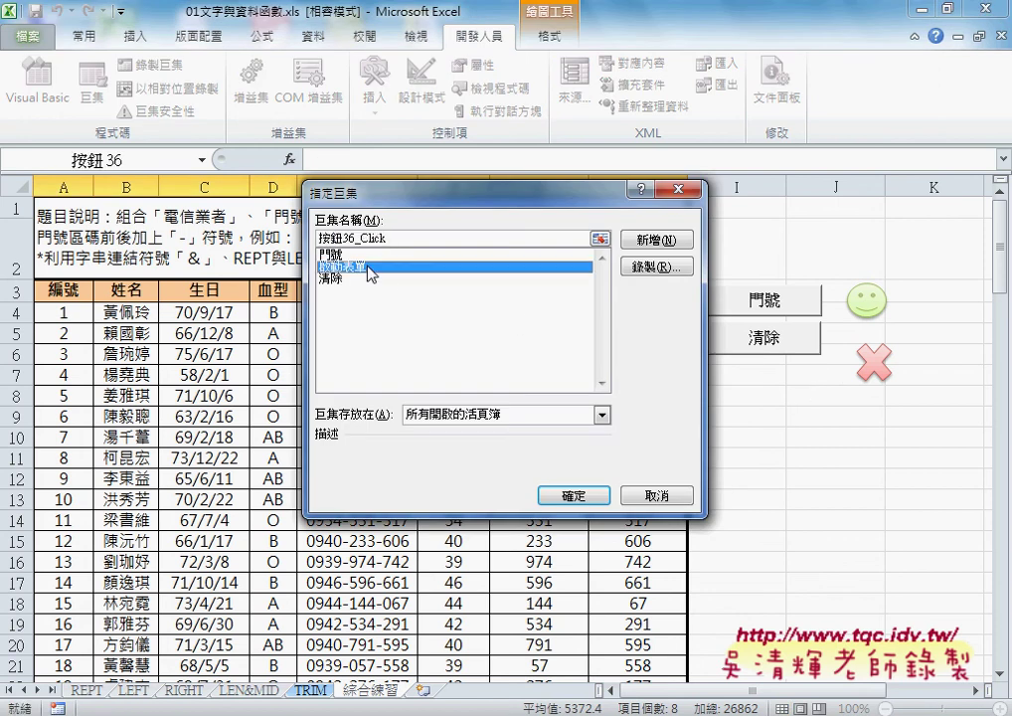
click(590, 497)
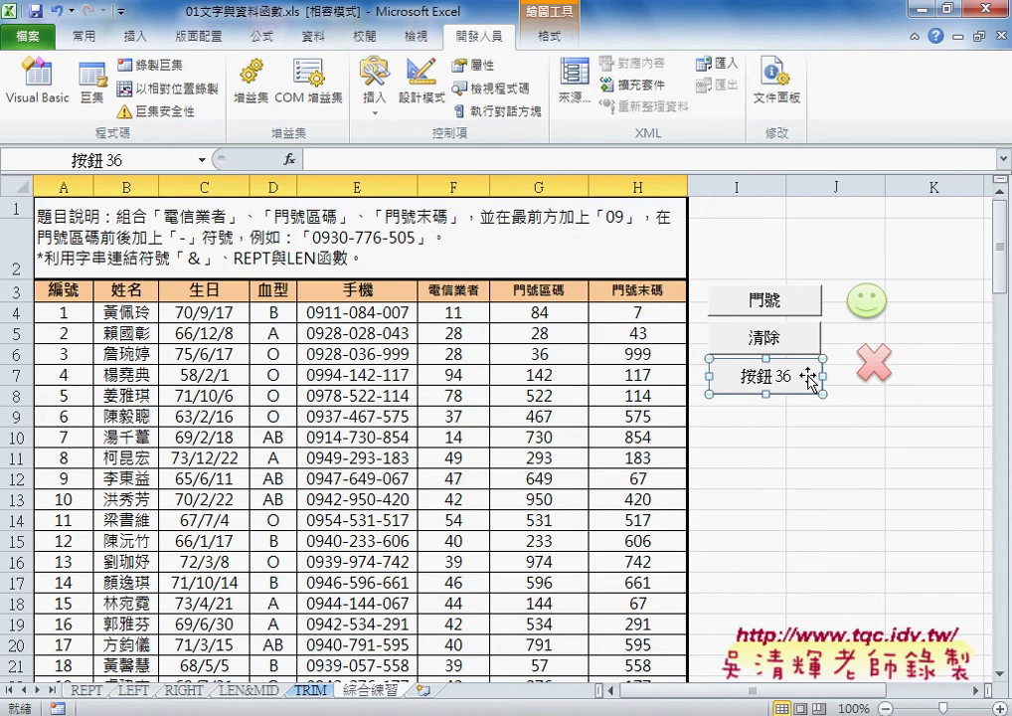
Reconfirm the 啟動表單 macro assignment and relabel the button 啟動表單
right_click(811, 379)
click(867, 542)
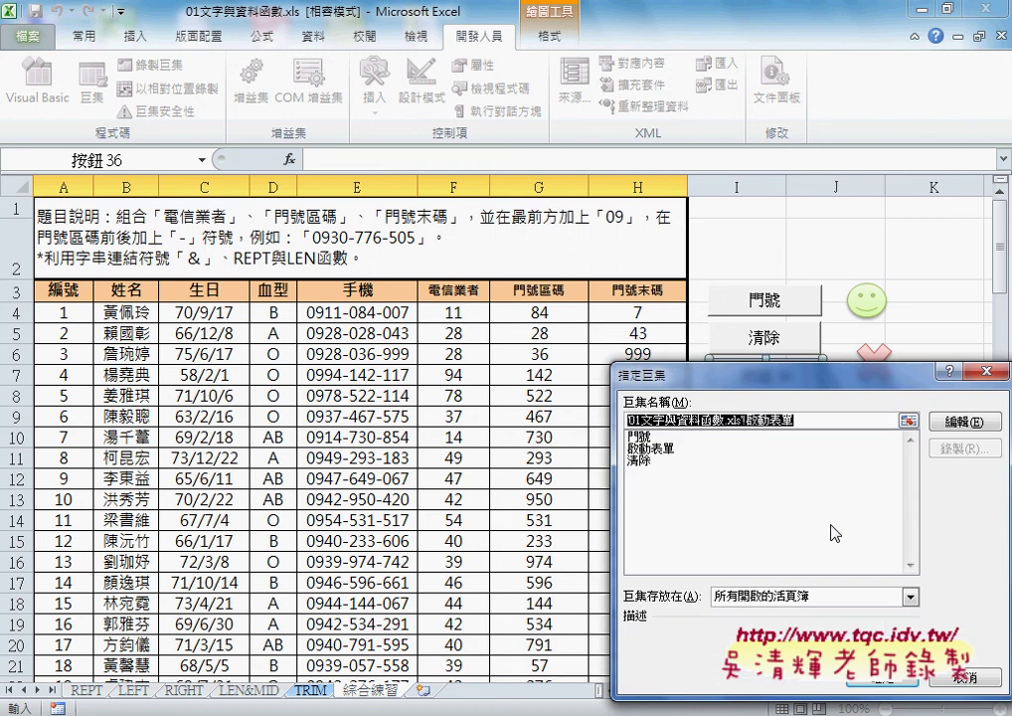
click(651, 448)
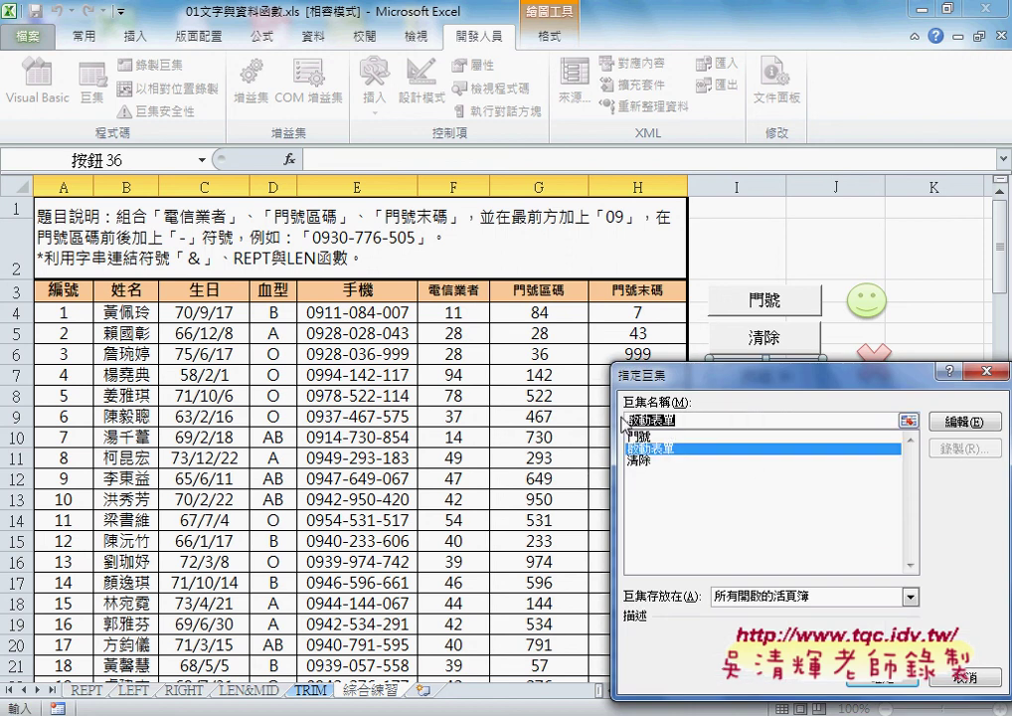
right_click(732, 419)
click(776, 449)
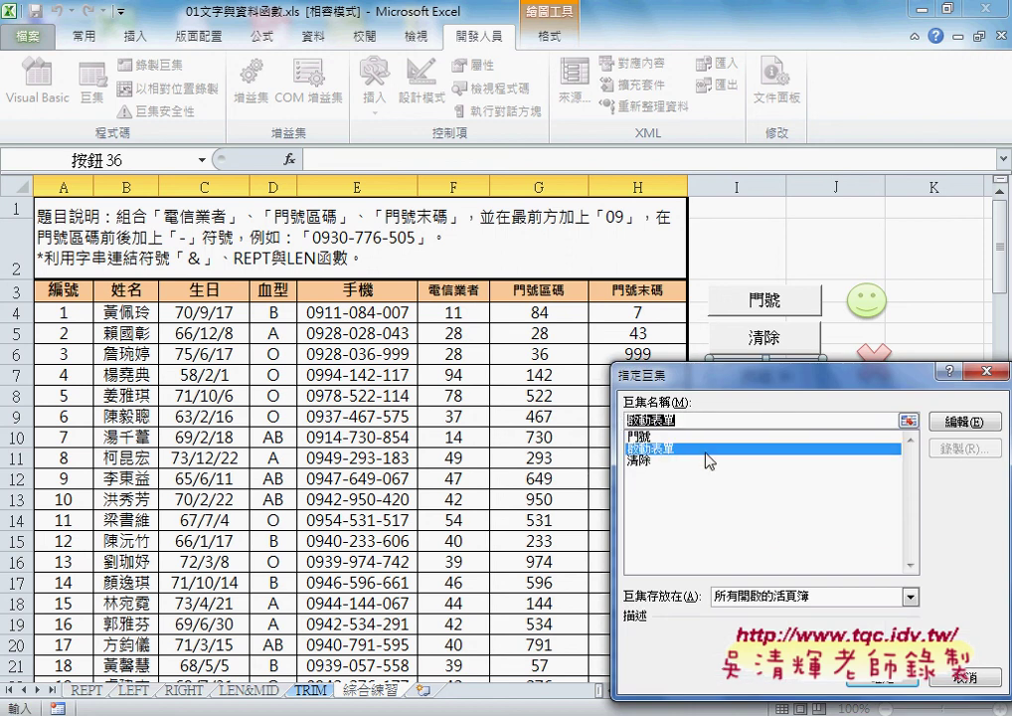
click(888, 685)
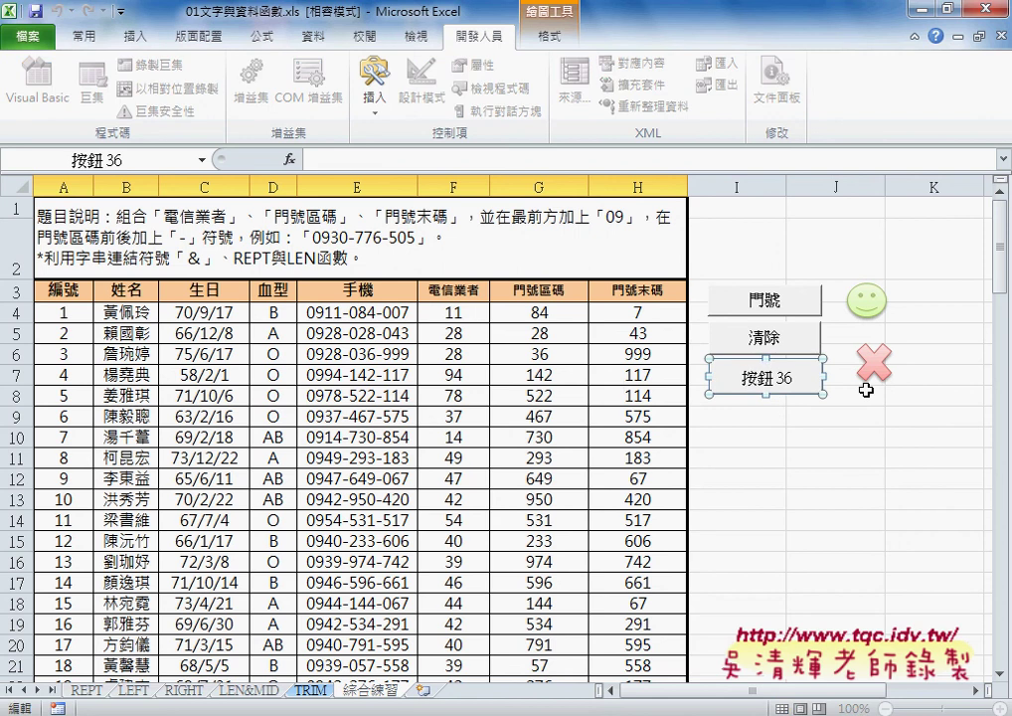
key(Delete)
key(Delete)
key(Delete)
key(Delete)
text(啟動表單)
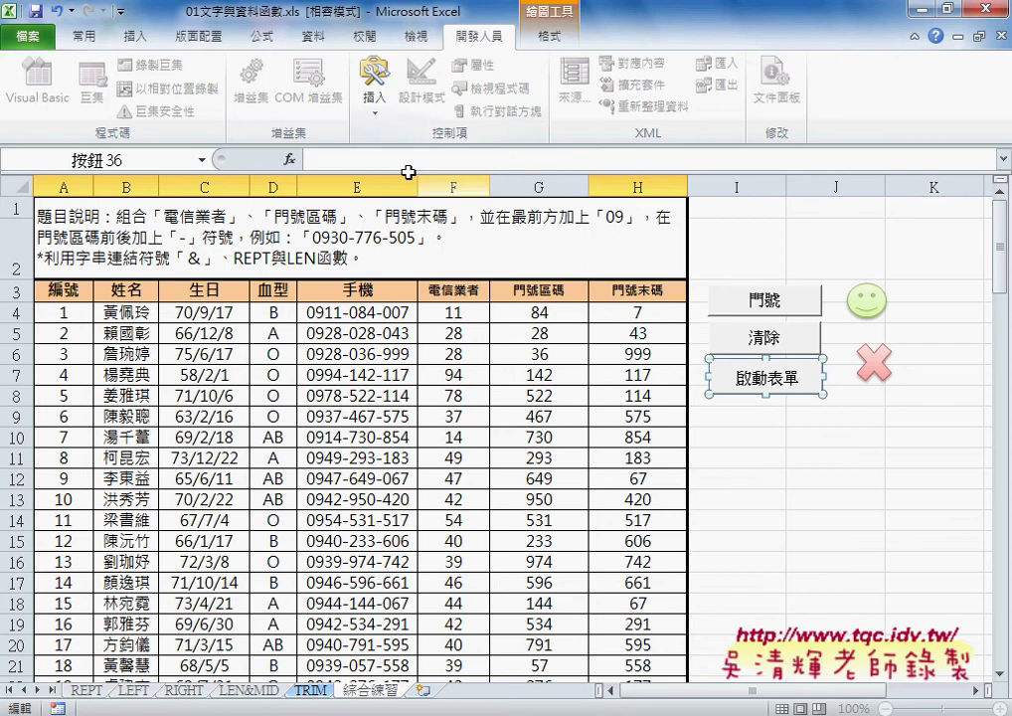
Test the 啟動表單 button, which opens the 會員系統 form, then close the form
click(821, 466)
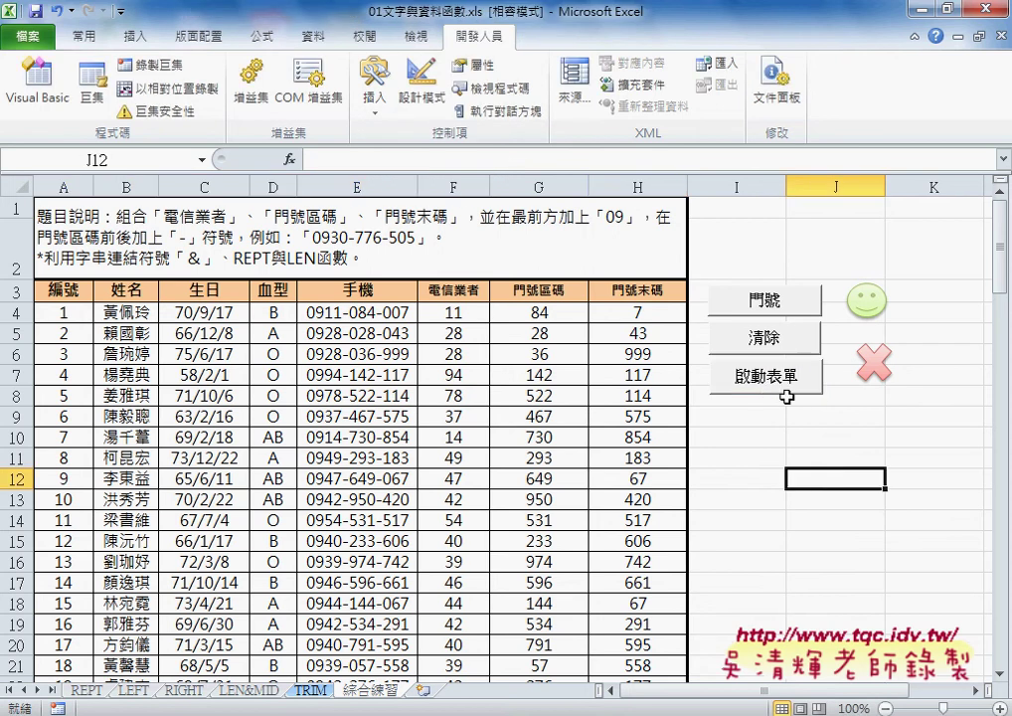
click(786, 394)
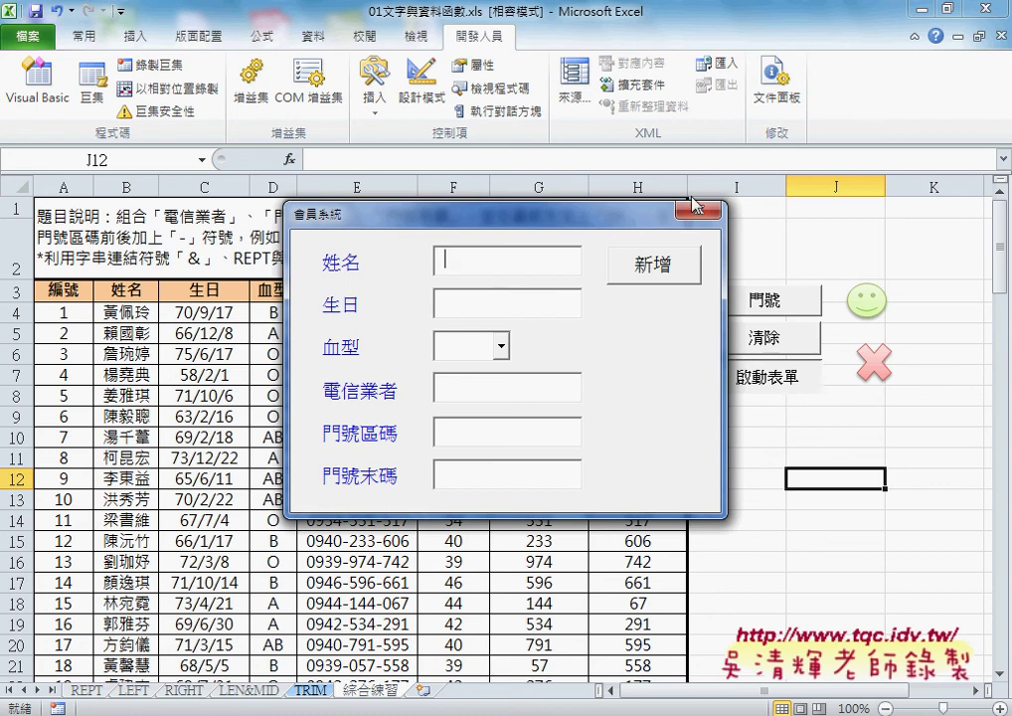
click(700, 210)
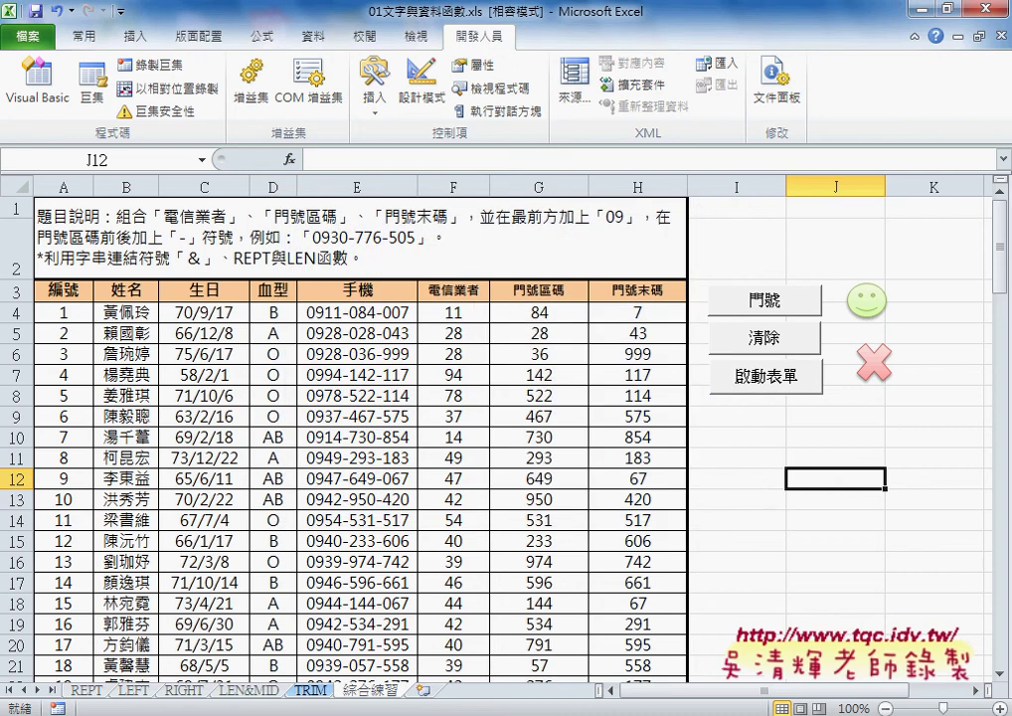
Remove the home form from the VBA project, answering 否 to exporting it
click(40, 94)
drag(244, 187, 545, 62)
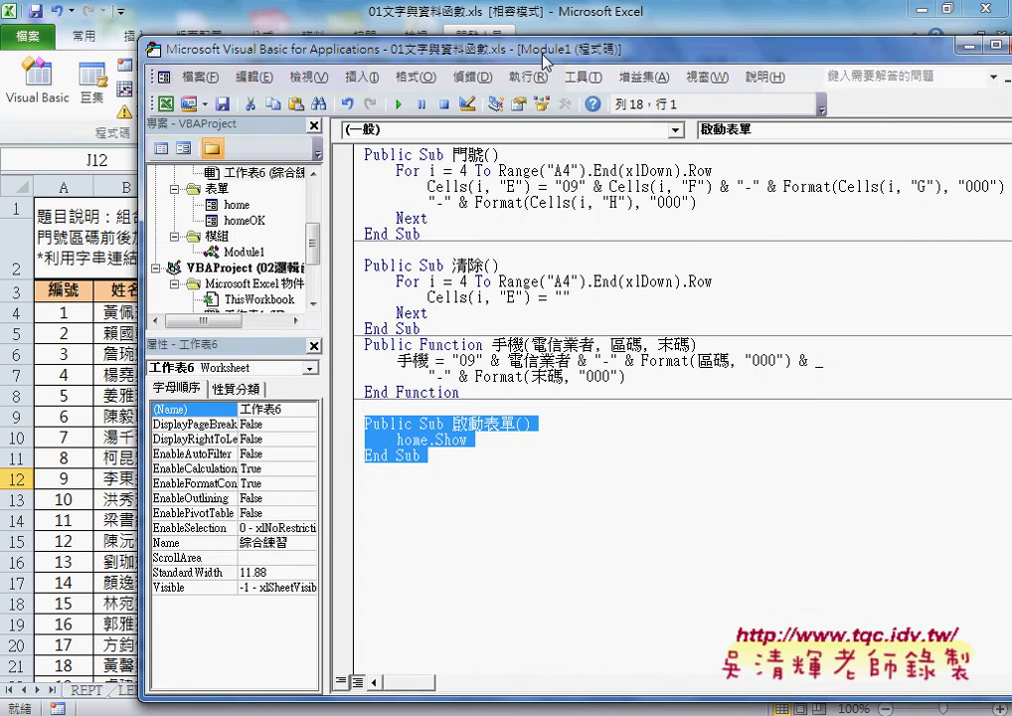
click(229, 206)
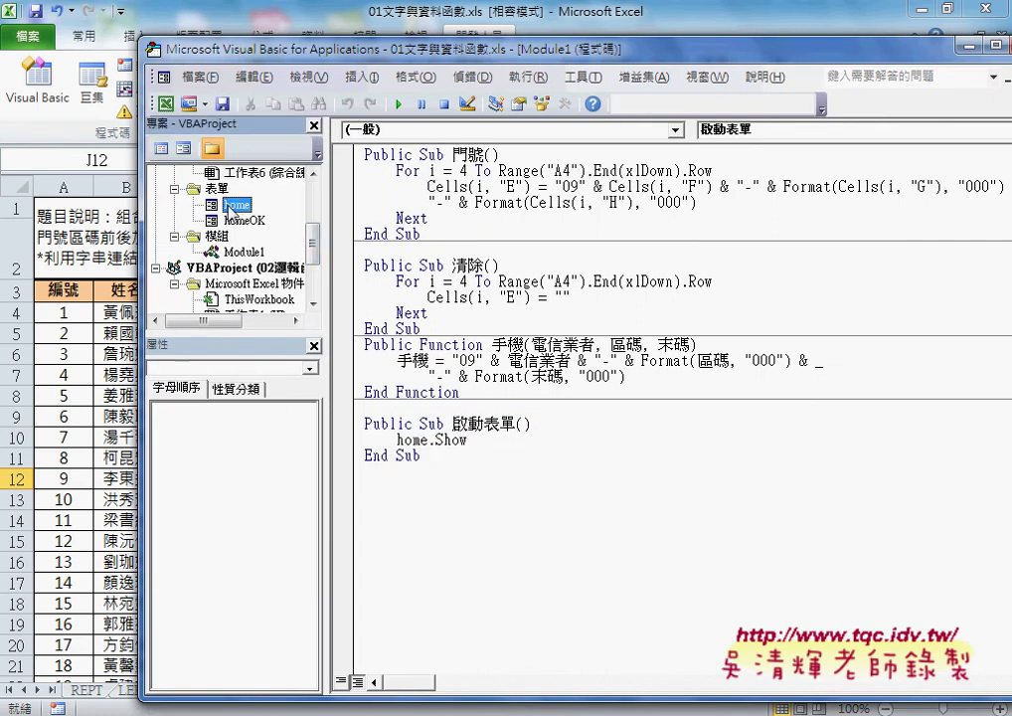
right_click(232, 209)
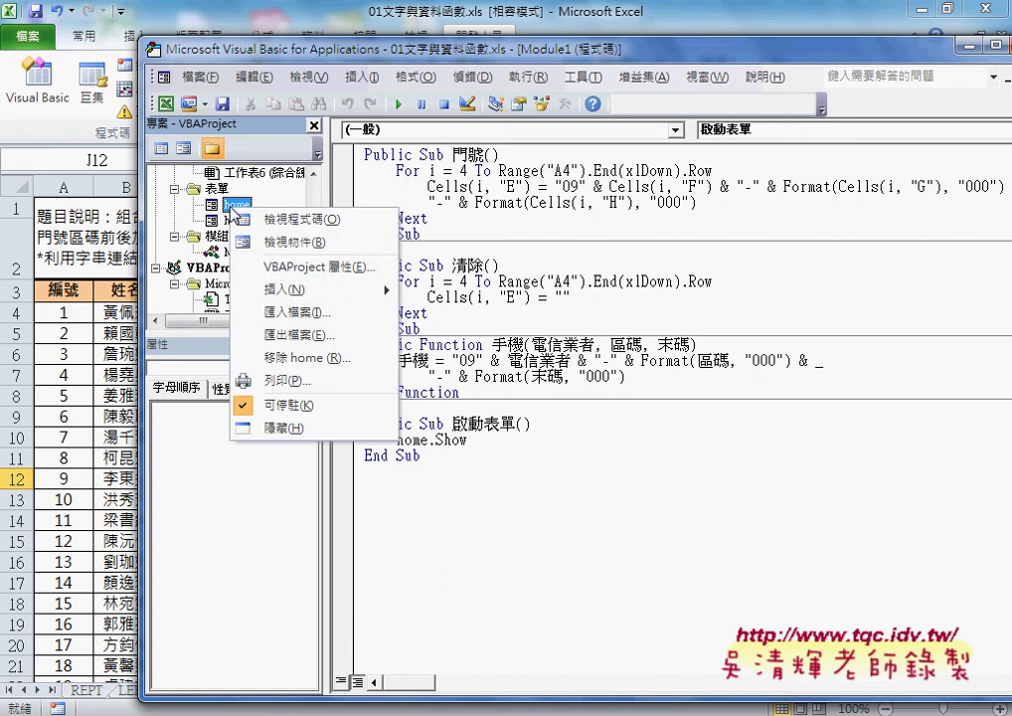
click(302, 360)
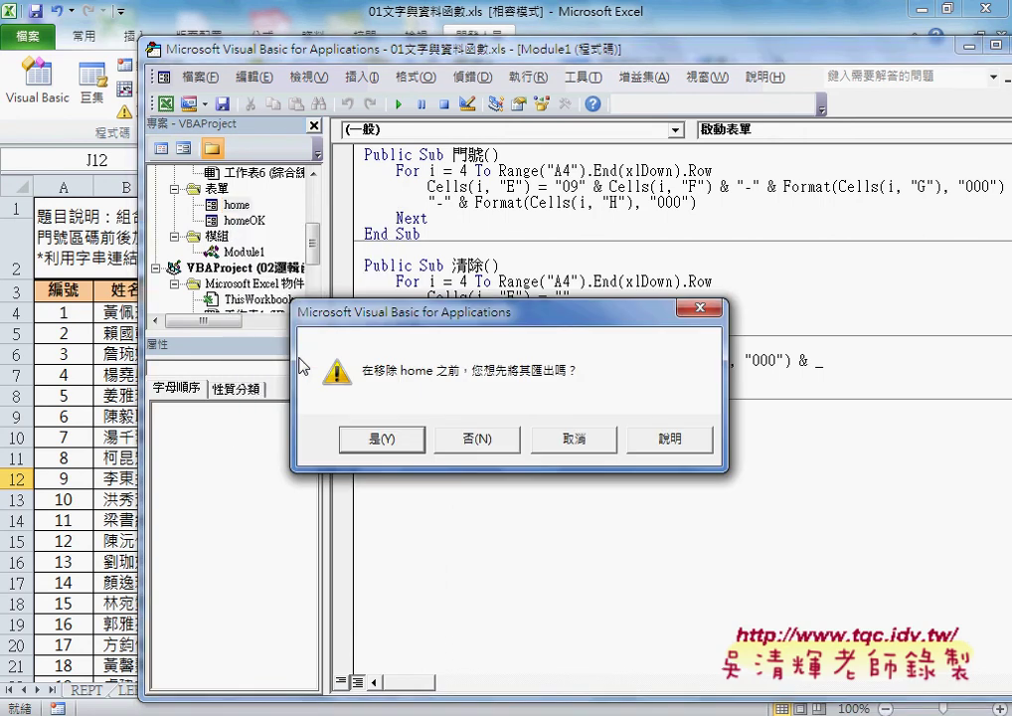
click(467, 438)
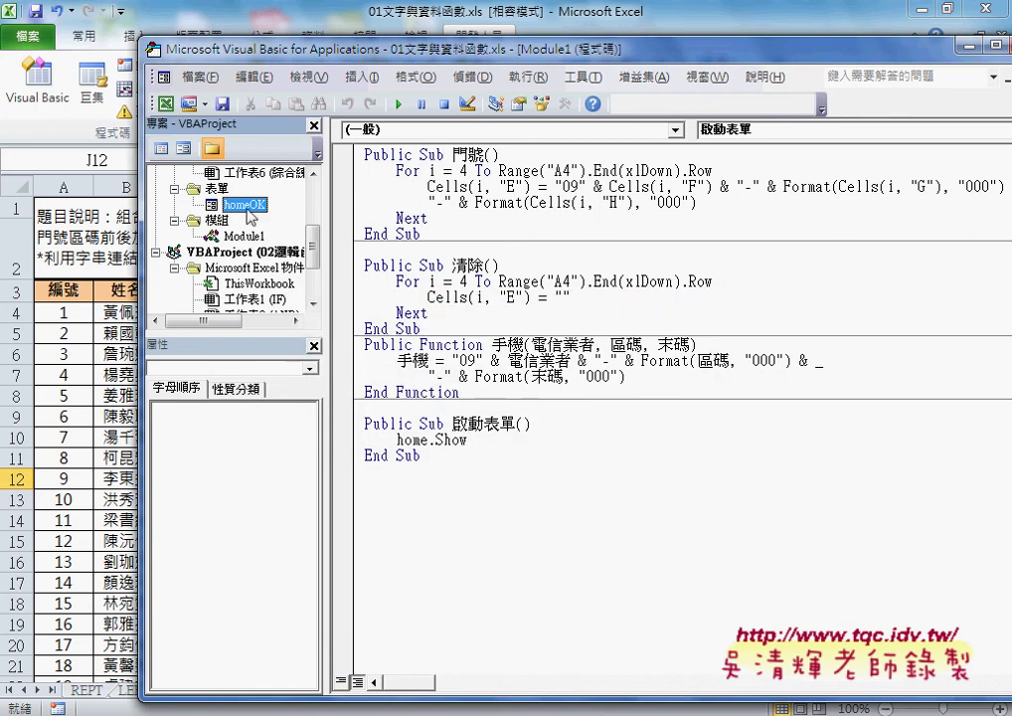
click(218, 189)
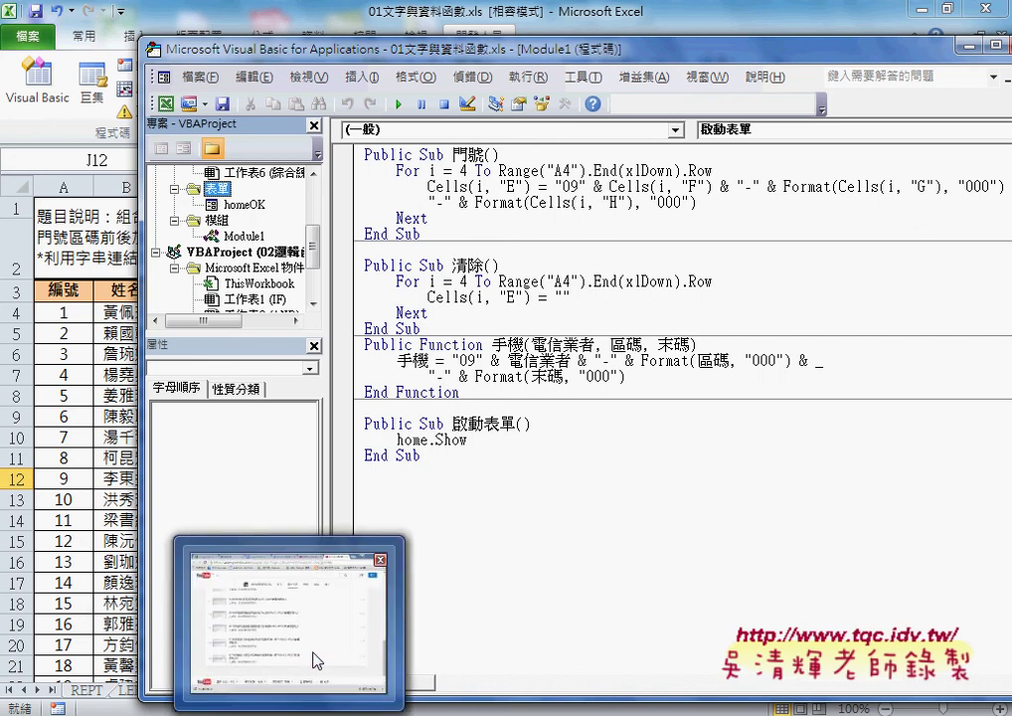
Download home.frm from the Google Drive 程式碼 folder
click(317, 661)
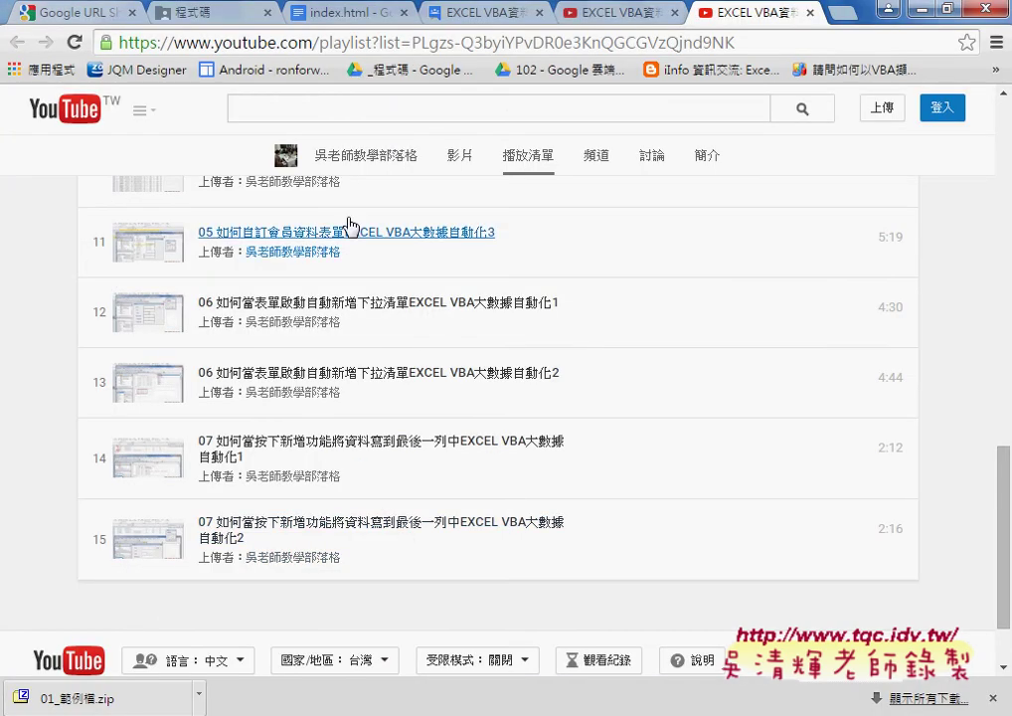
click(237, 15)
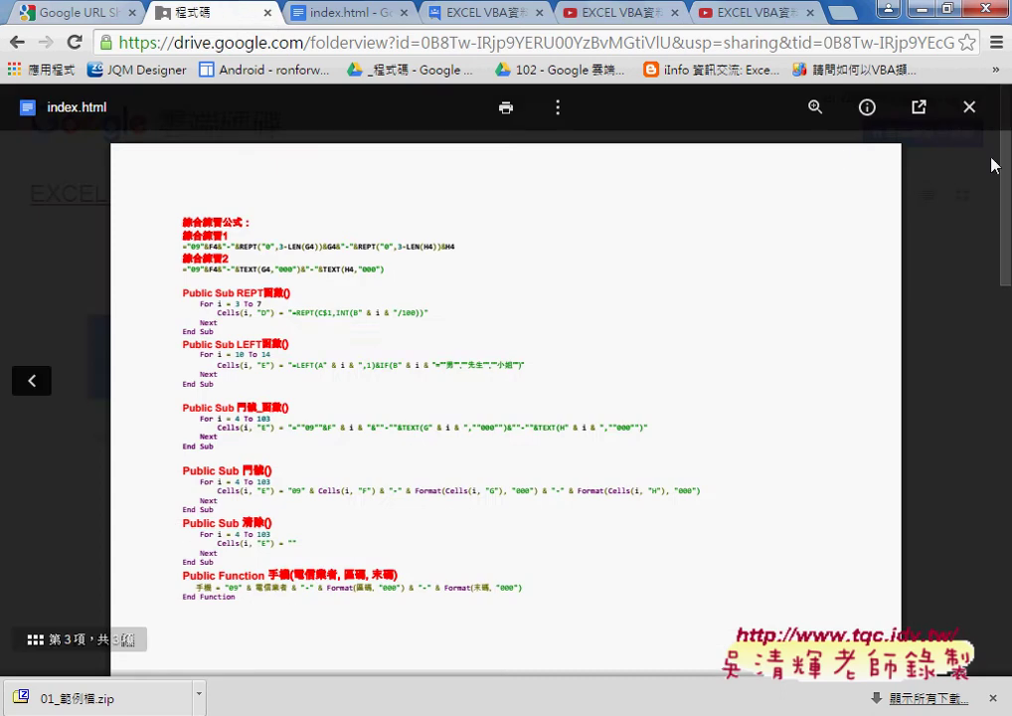
click(972, 107)
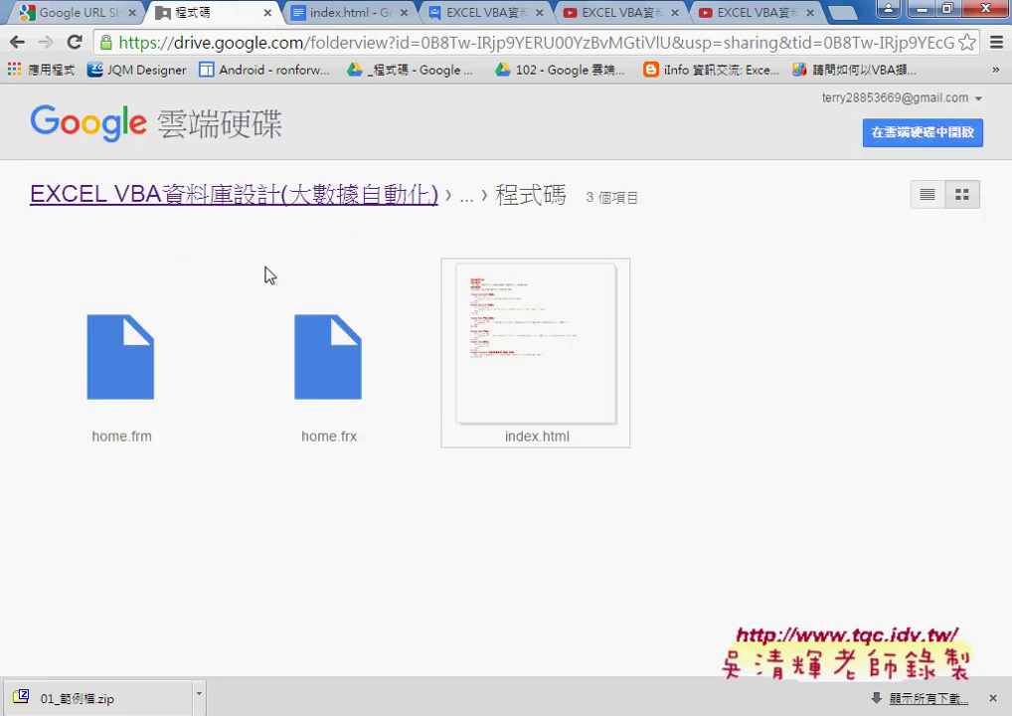
click(154, 378)
click(507, 107)
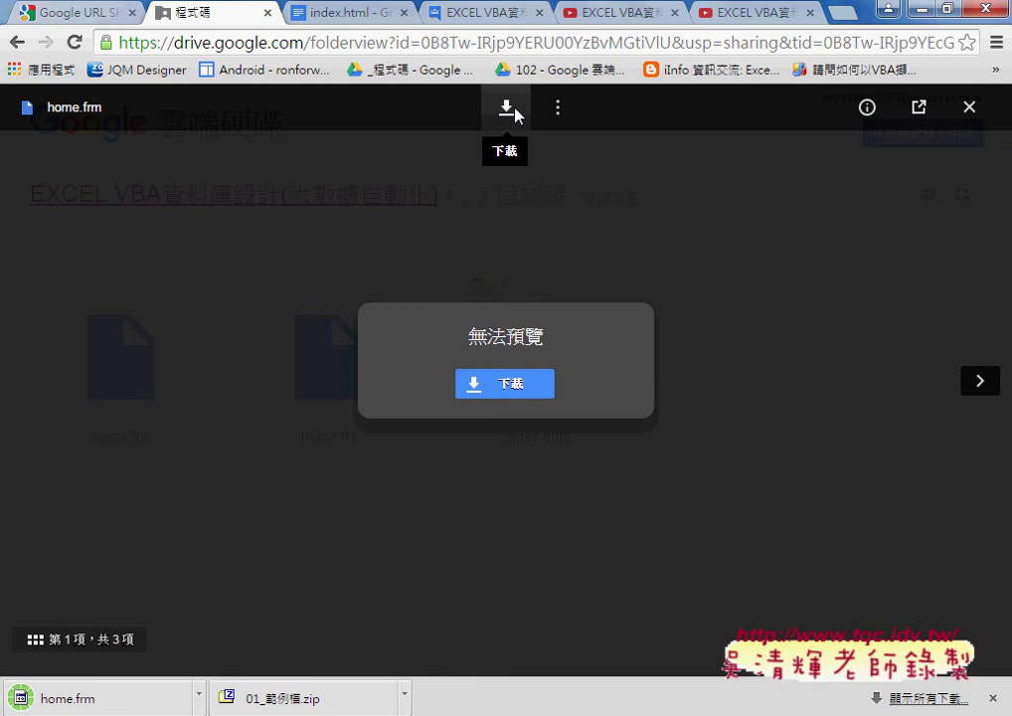
click(506, 107)
click(969, 107)
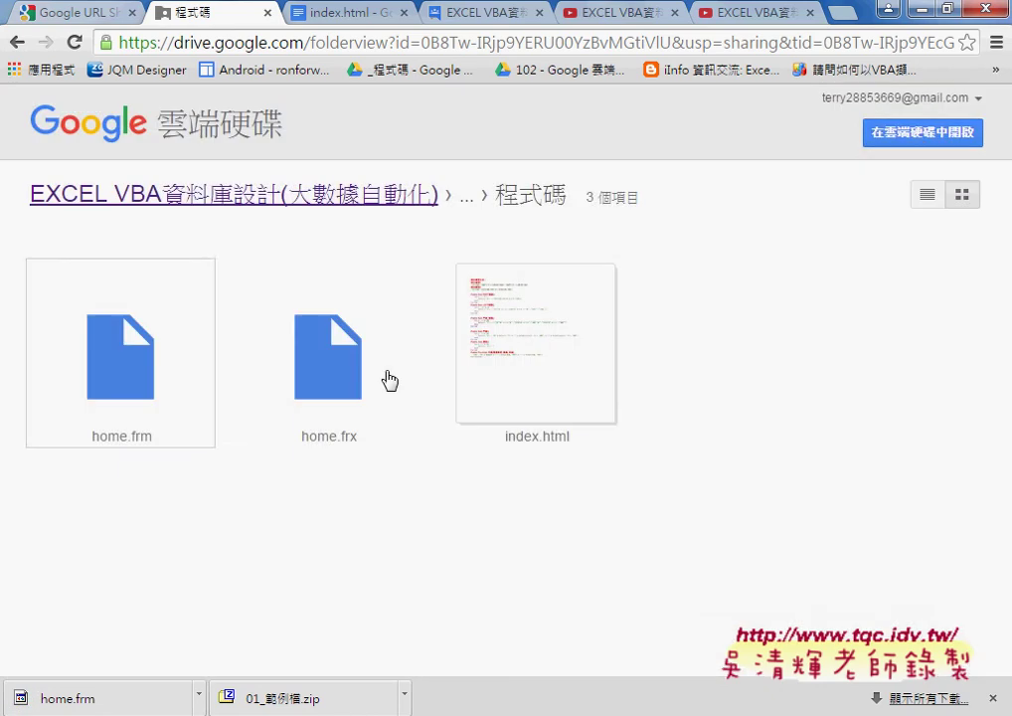
Download home.frx and show the downloaded files in their folder
double_click(333, 390)
click(506, 111)
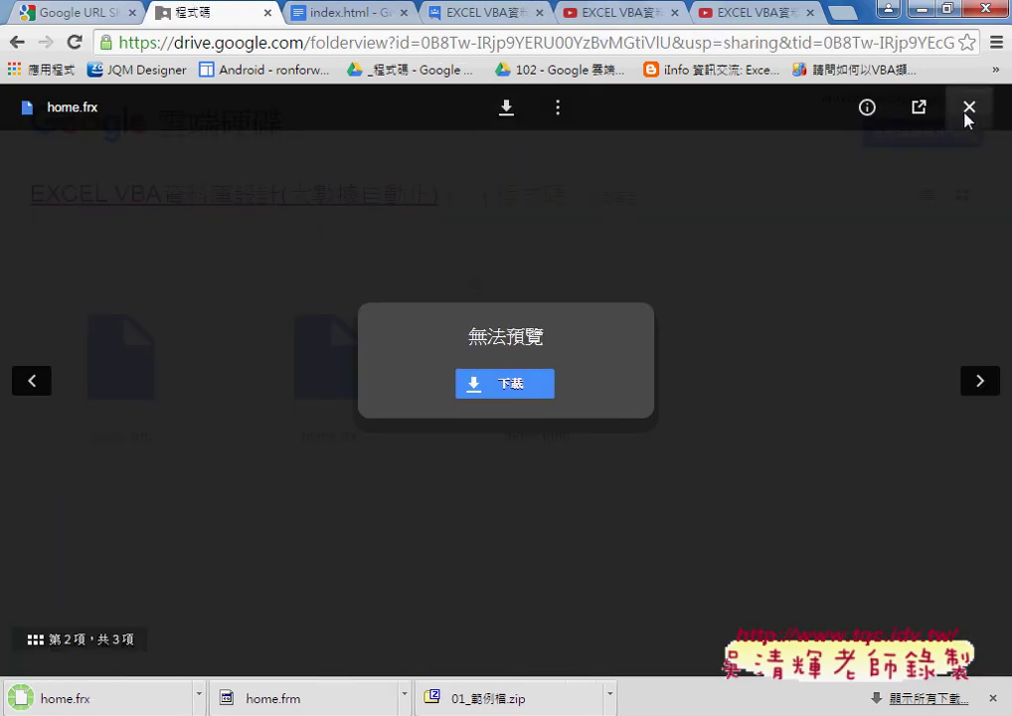
click(969, 106)
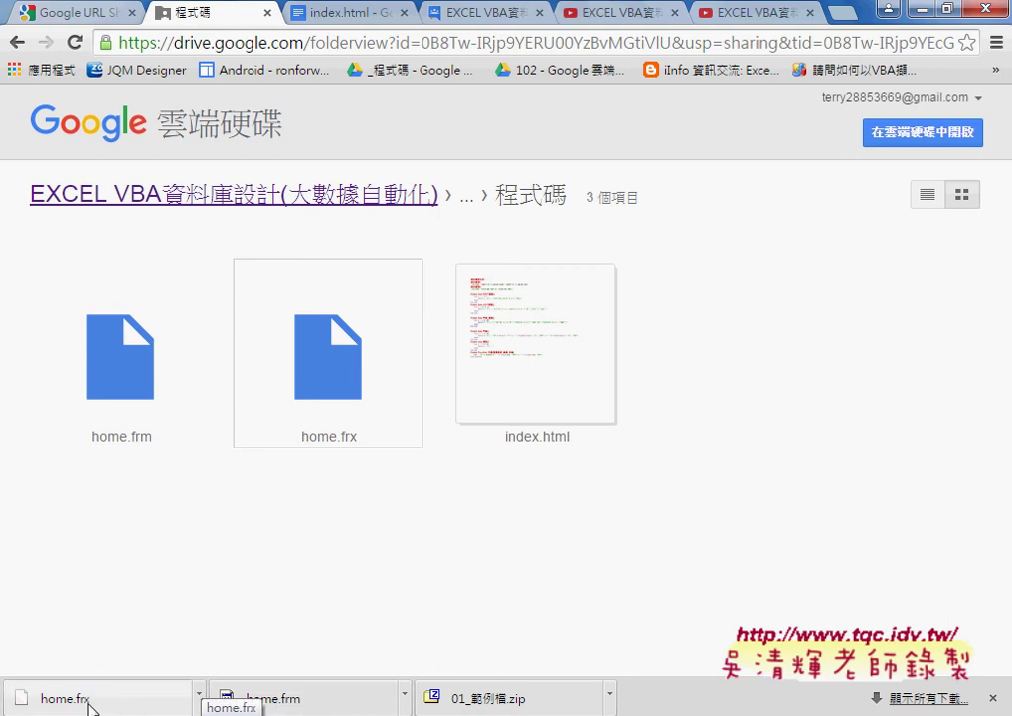
click(404, 697)
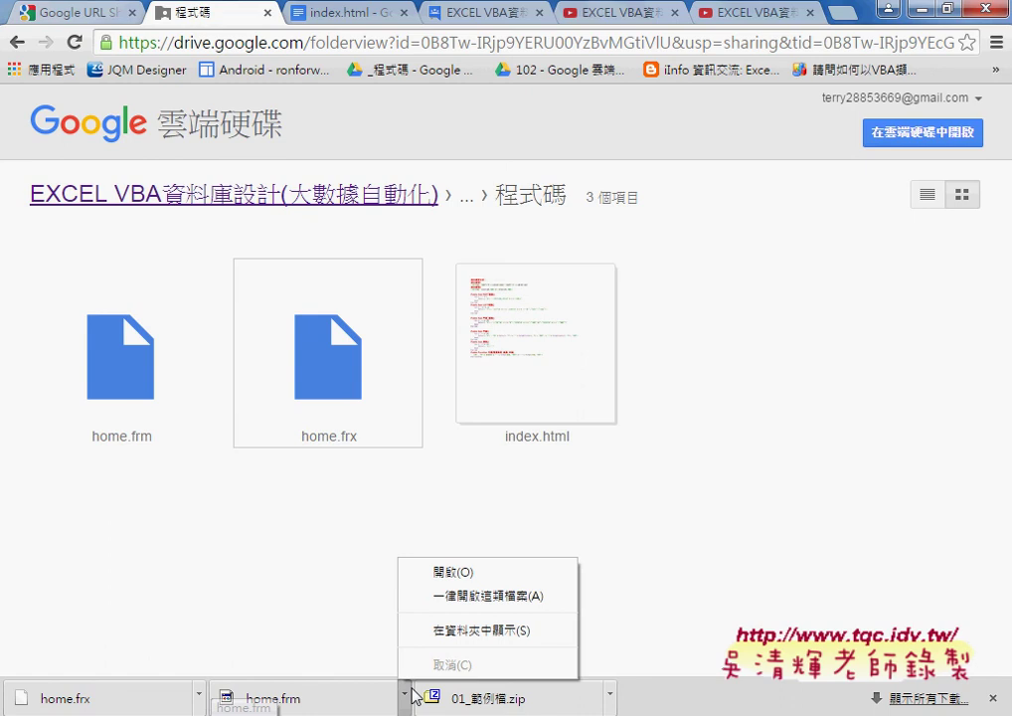
click(468, 632)
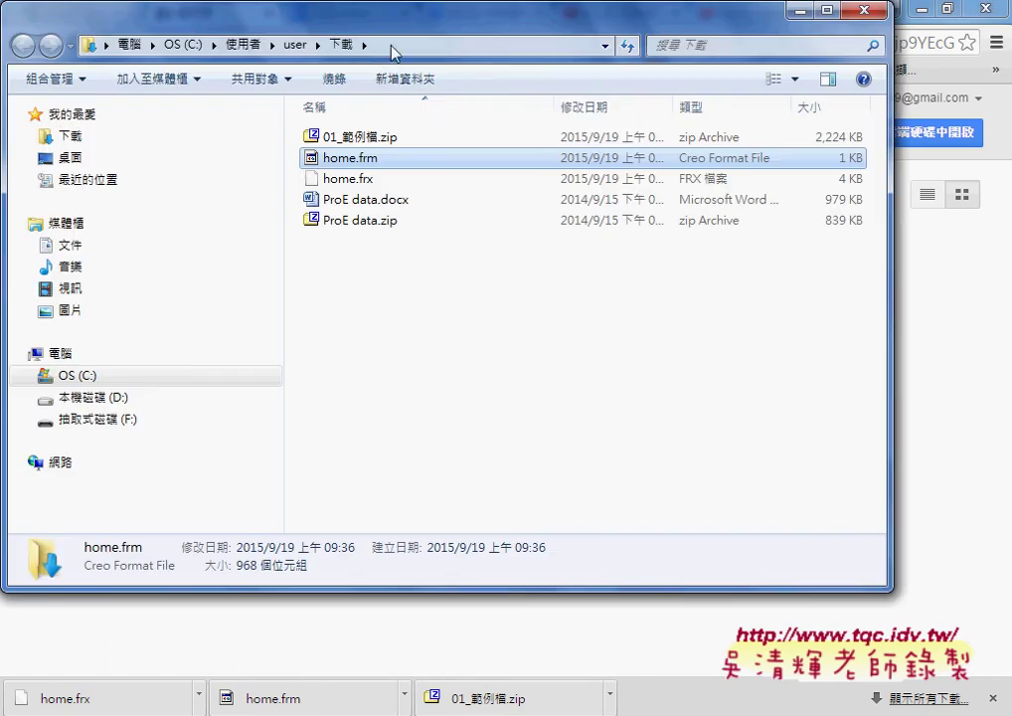
Copy the path C:\Users\user\Downloads from the Explorer address bar
right_click(395, 52)
click(463, 99)
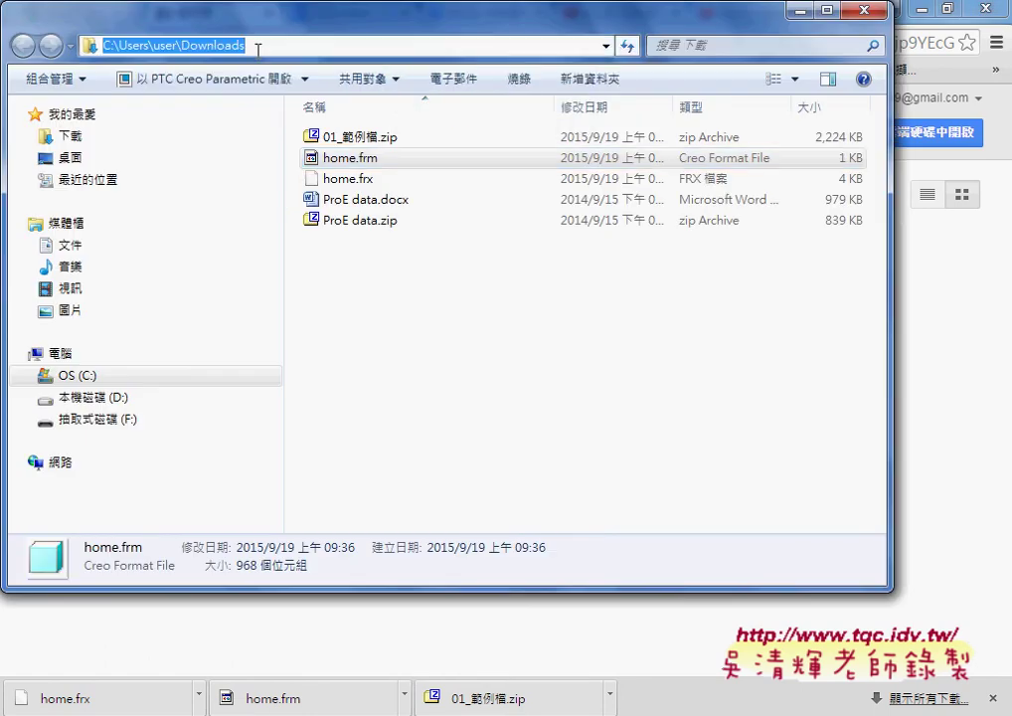
right_click(258, 46)
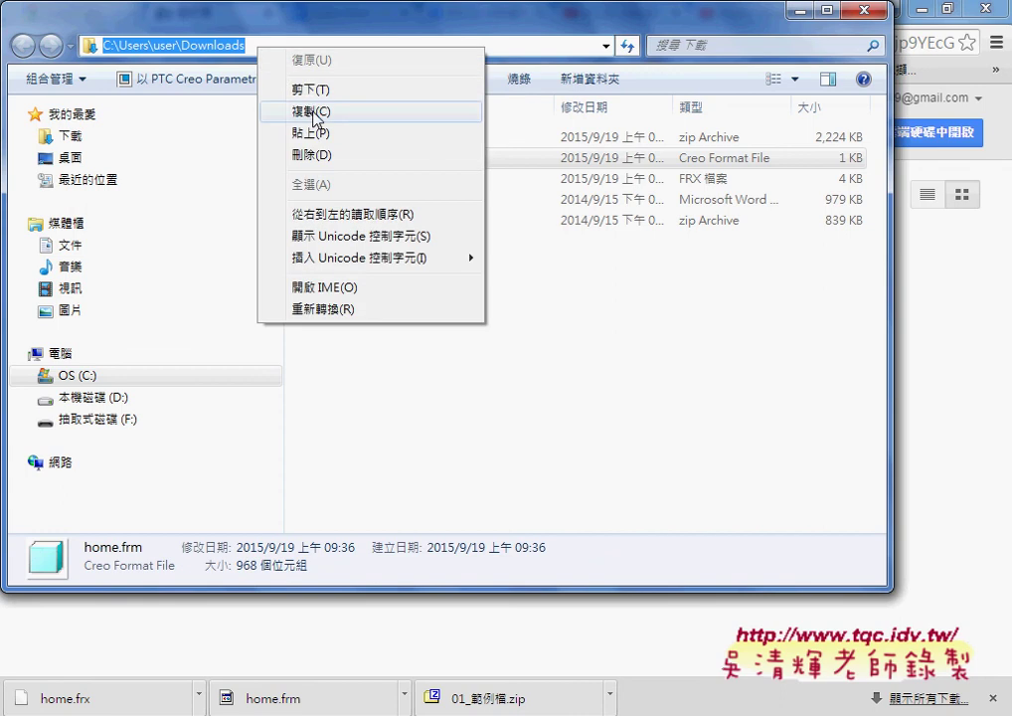
click(314, 113)
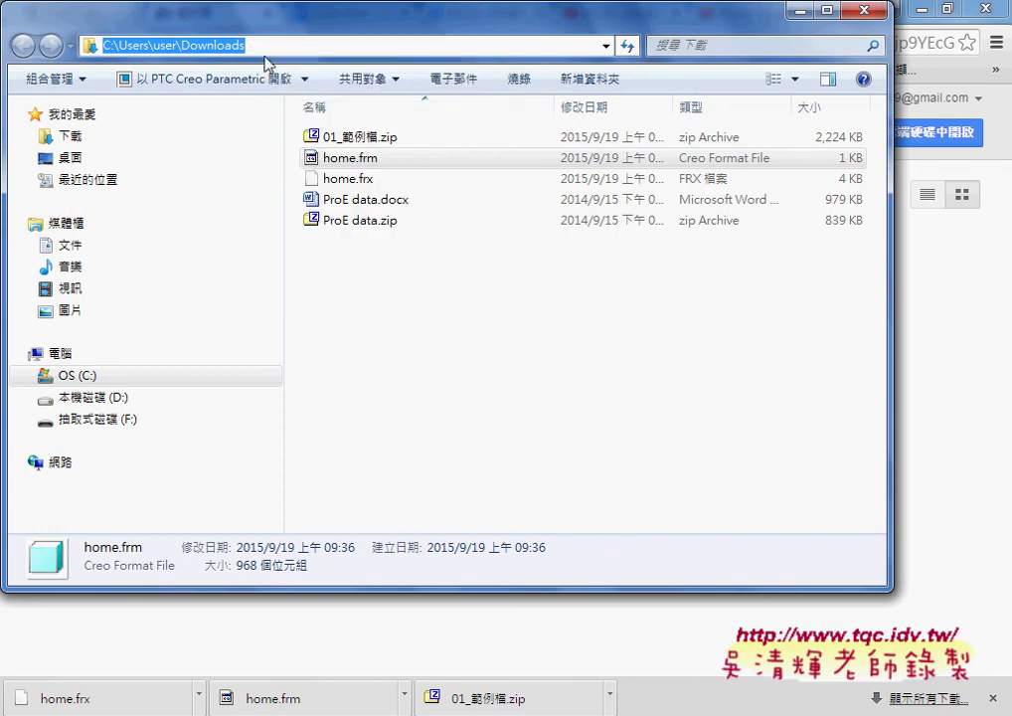
key(alt+Tab)
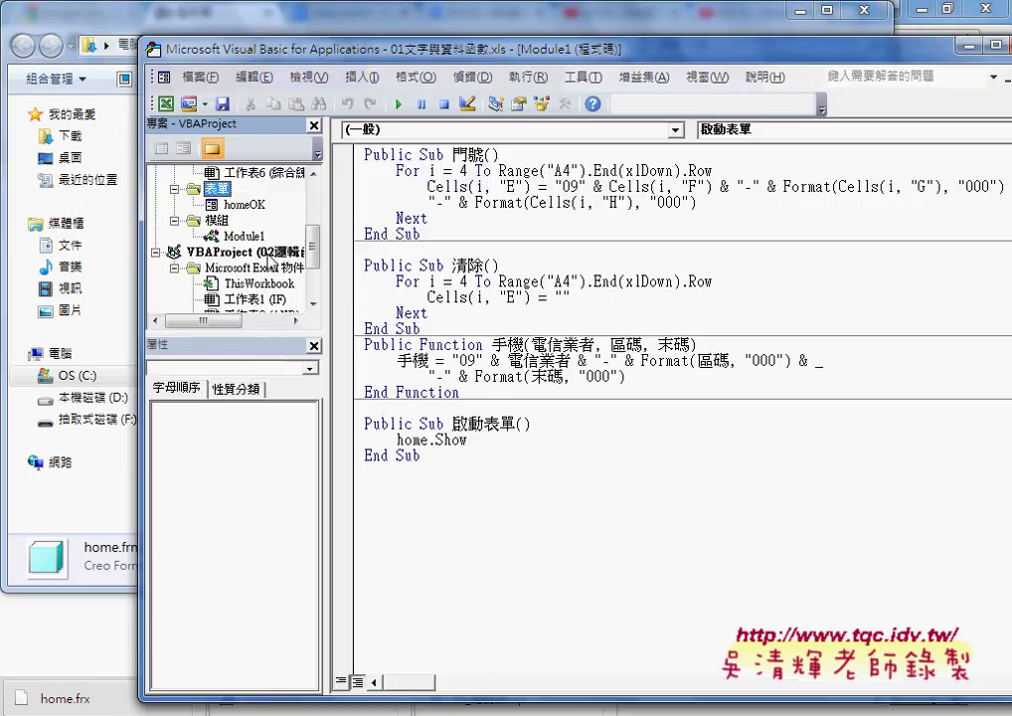
Start importing a file into the forms folder and paste the Downloads path to browse there
right_click(214, 191)
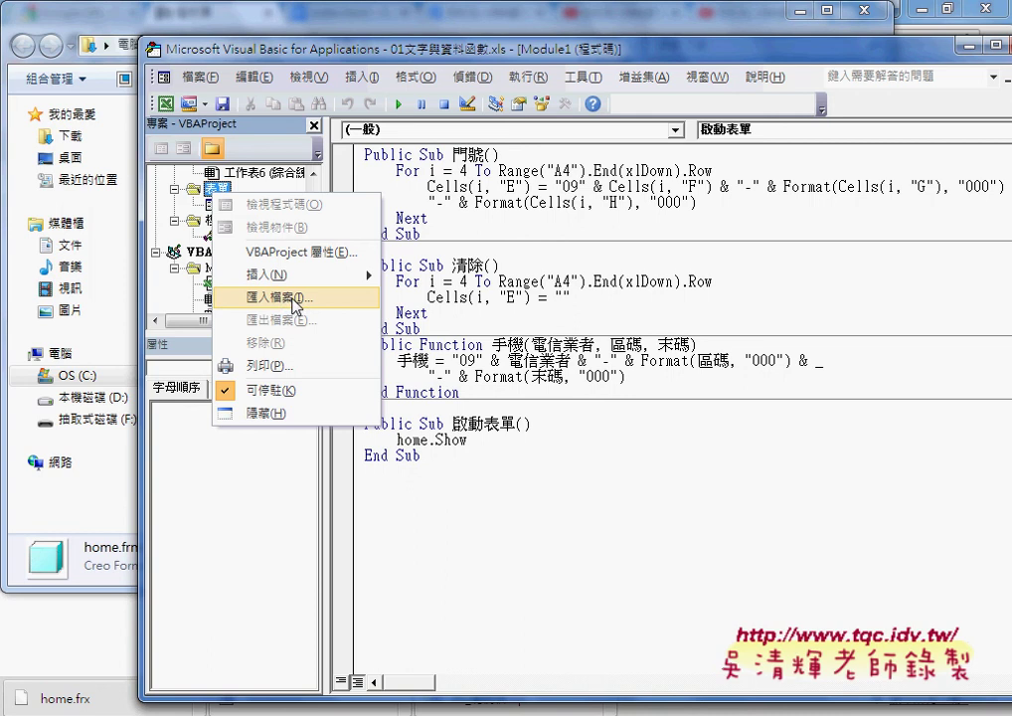
click(280, 298)
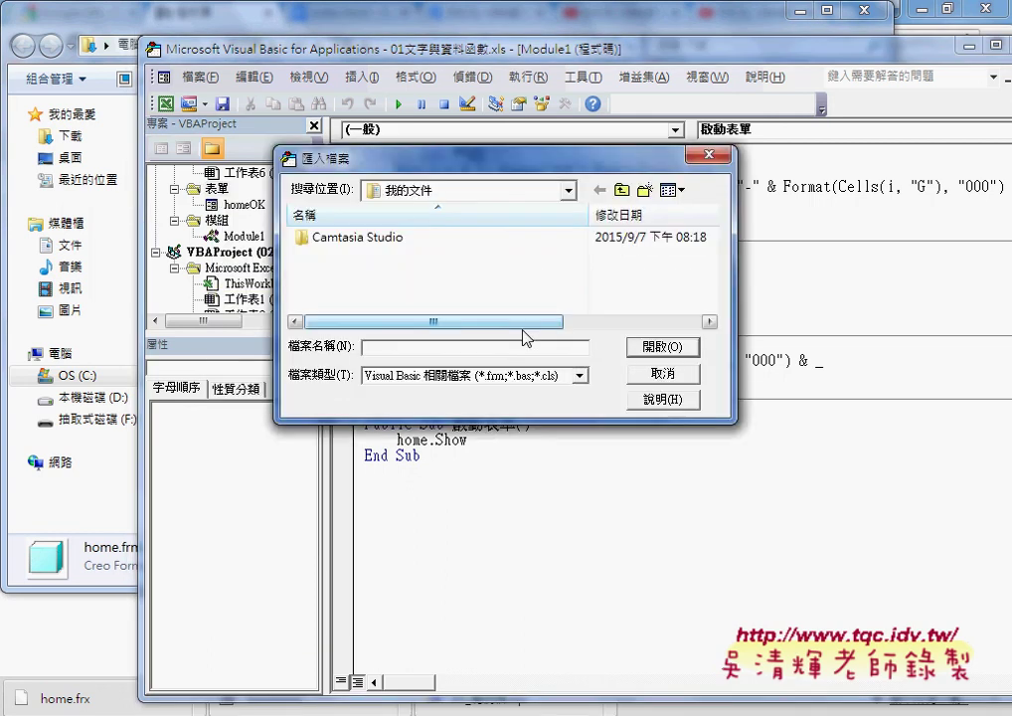
click(487, 194)
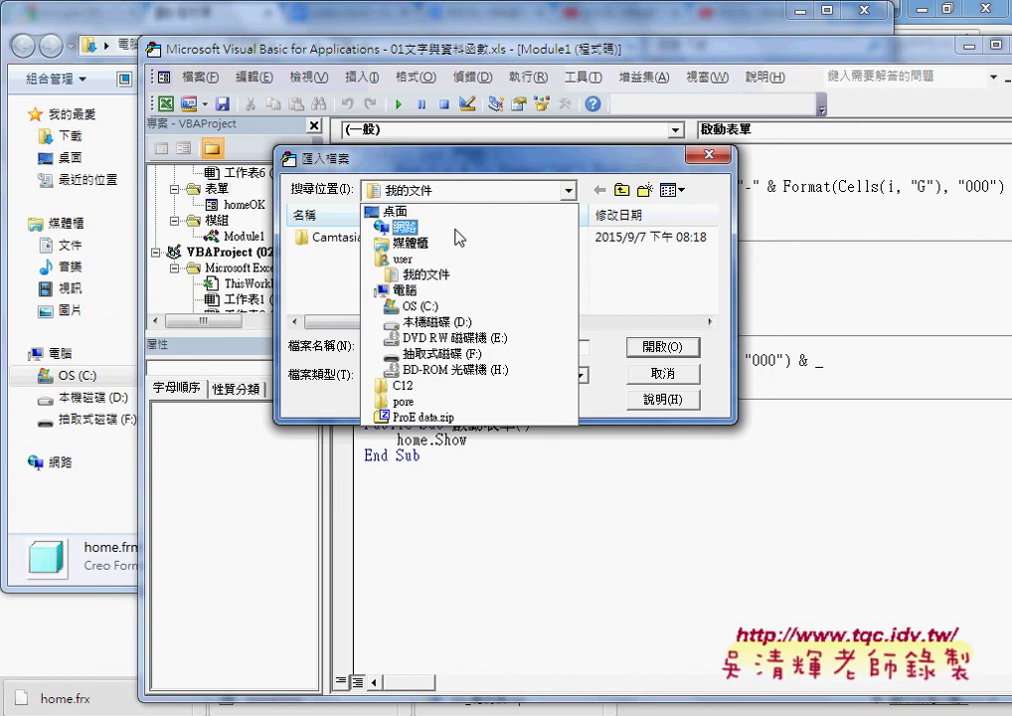
click(408, 277)
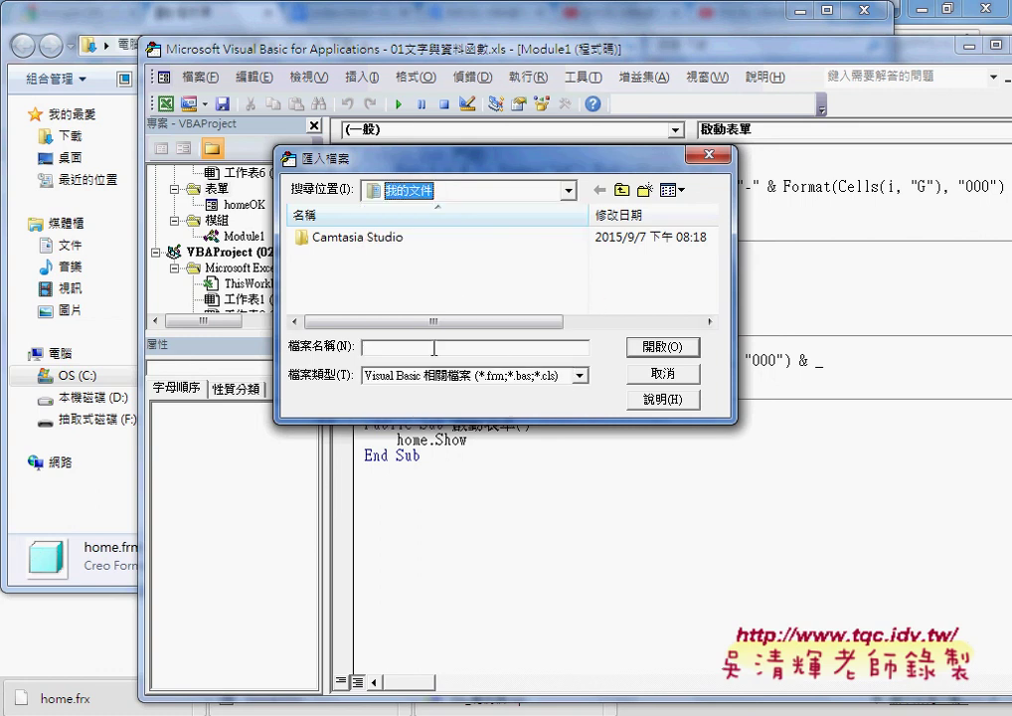
right_click(492, 348)
click(517, 440)
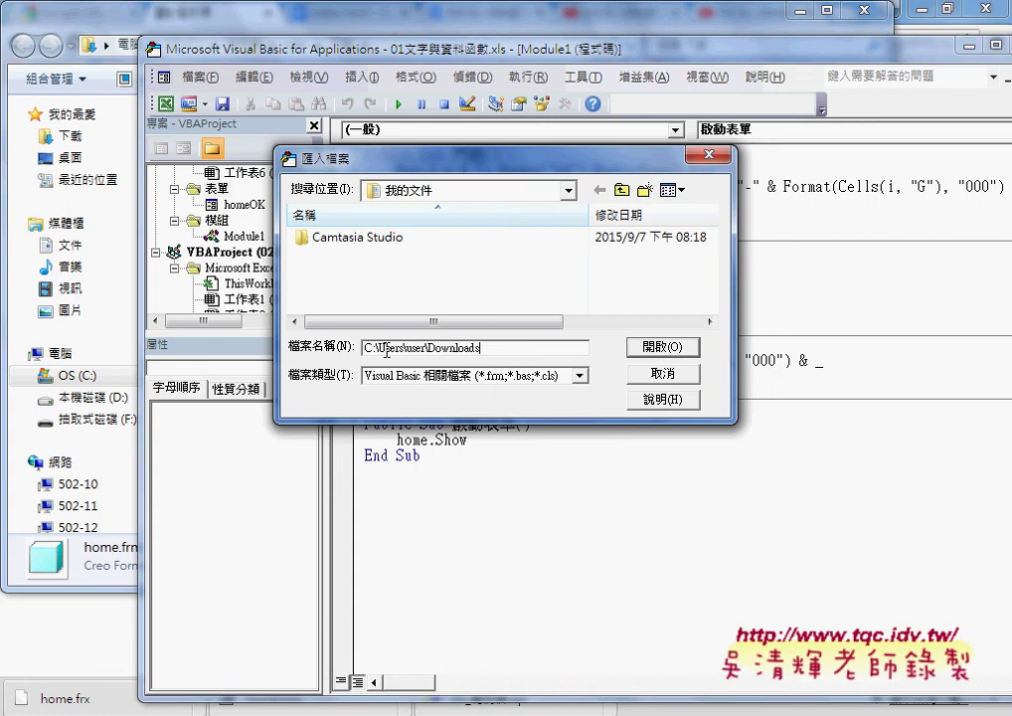
click(664, 350)
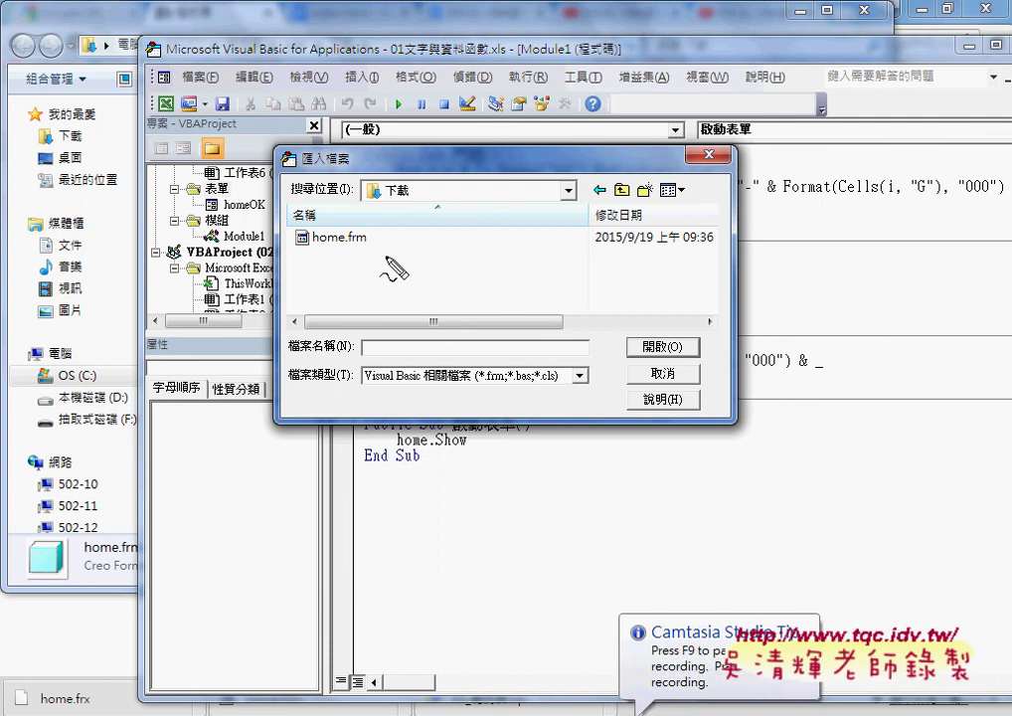
Highlight home.frm and home.frx with annotations, then import home.frm
mouse_move(373, 250)
mouse_down()
mouse_move(295, 249)
mouse_move(282, 226)
mouse_up()
drag(390, 236, 372, 255)
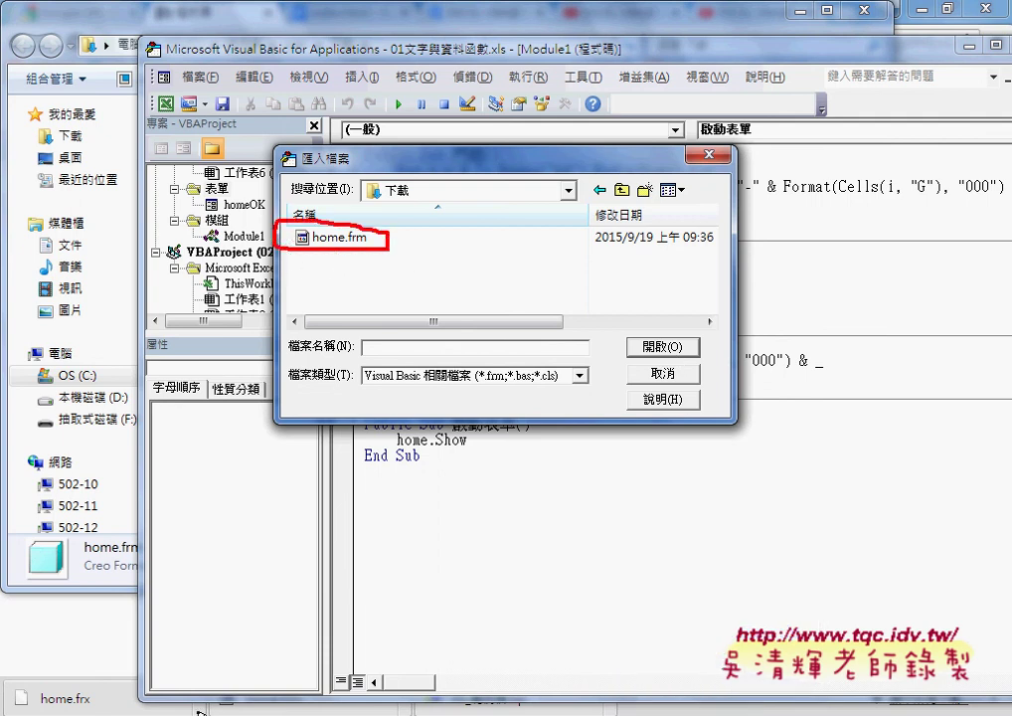
drag(364, 707, 398, 696)
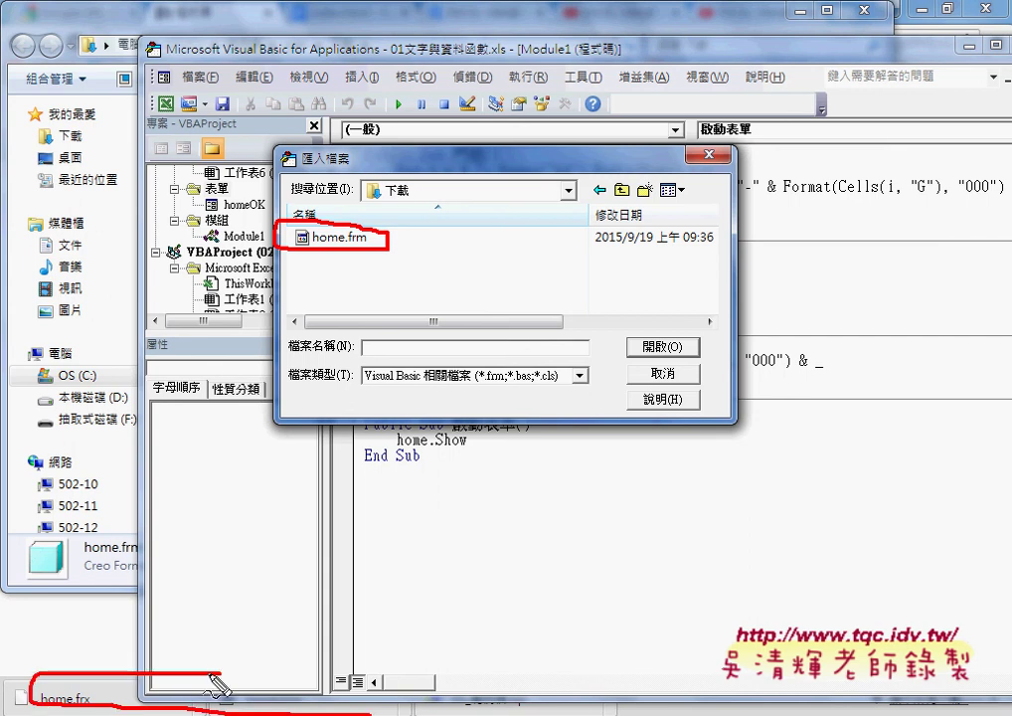
drag(430, 320, 377, 256)
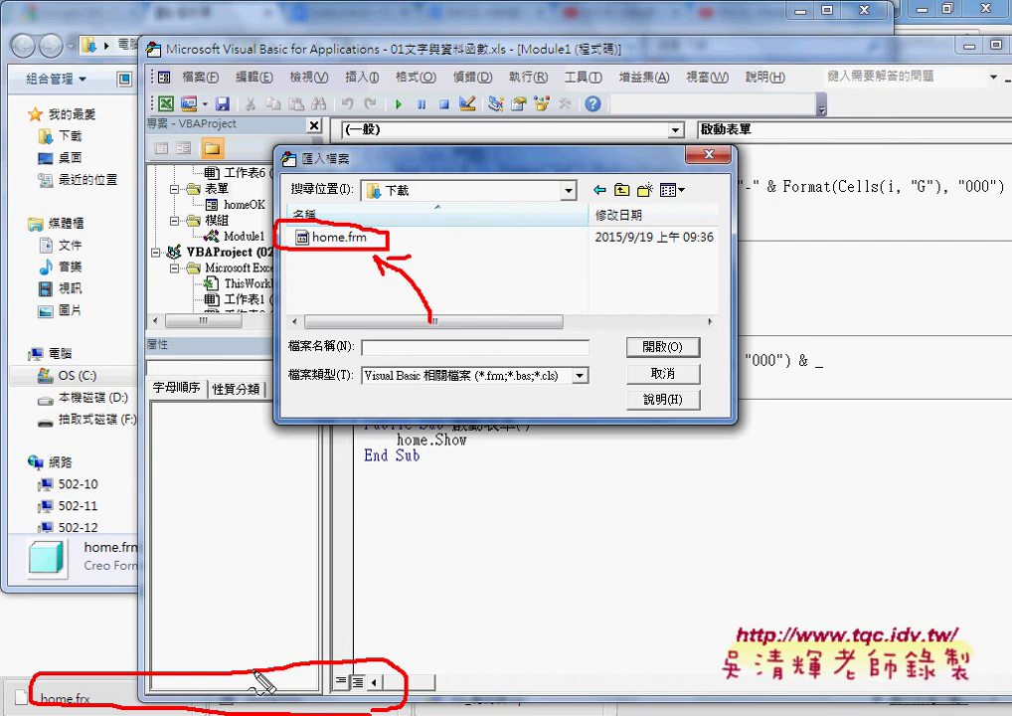
key(Escape)
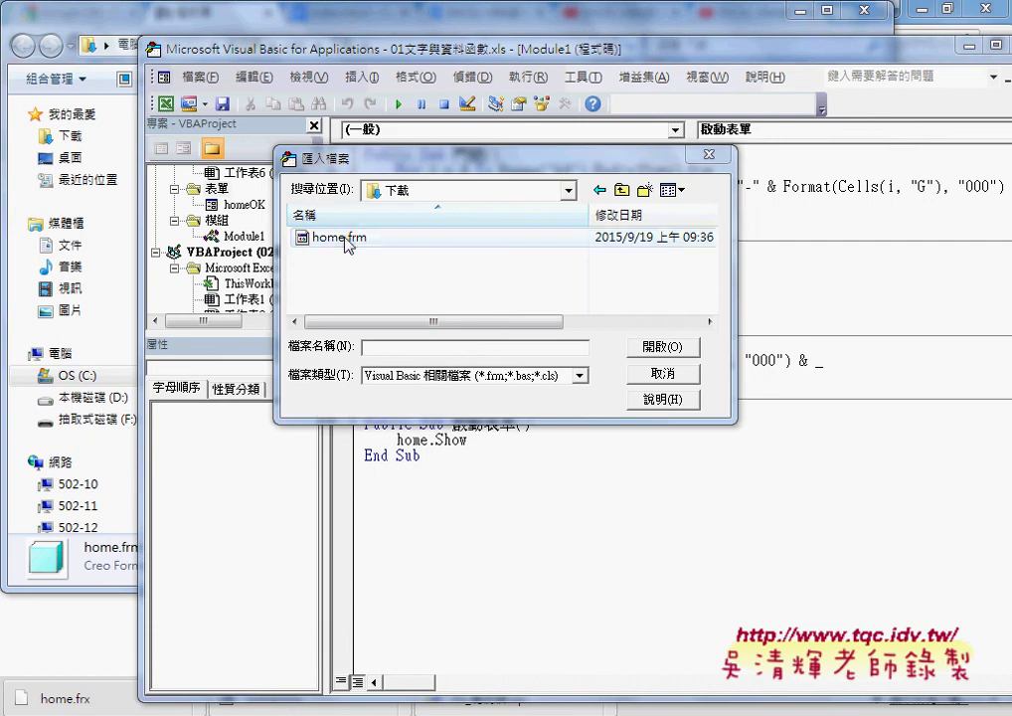
click(344, 242)
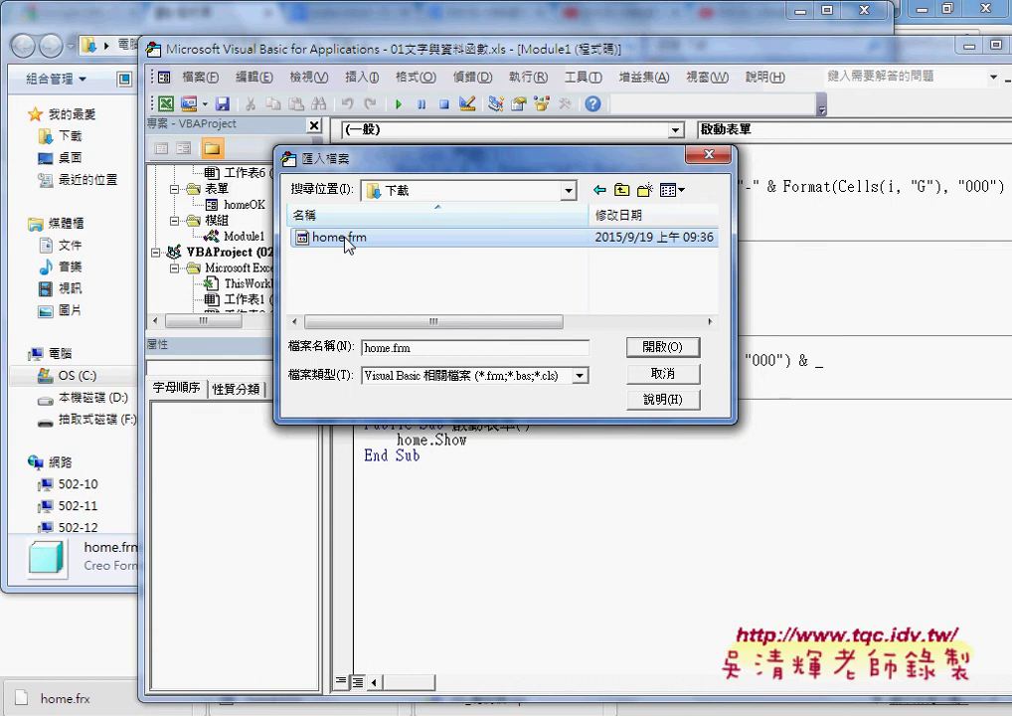
click(679, 350)
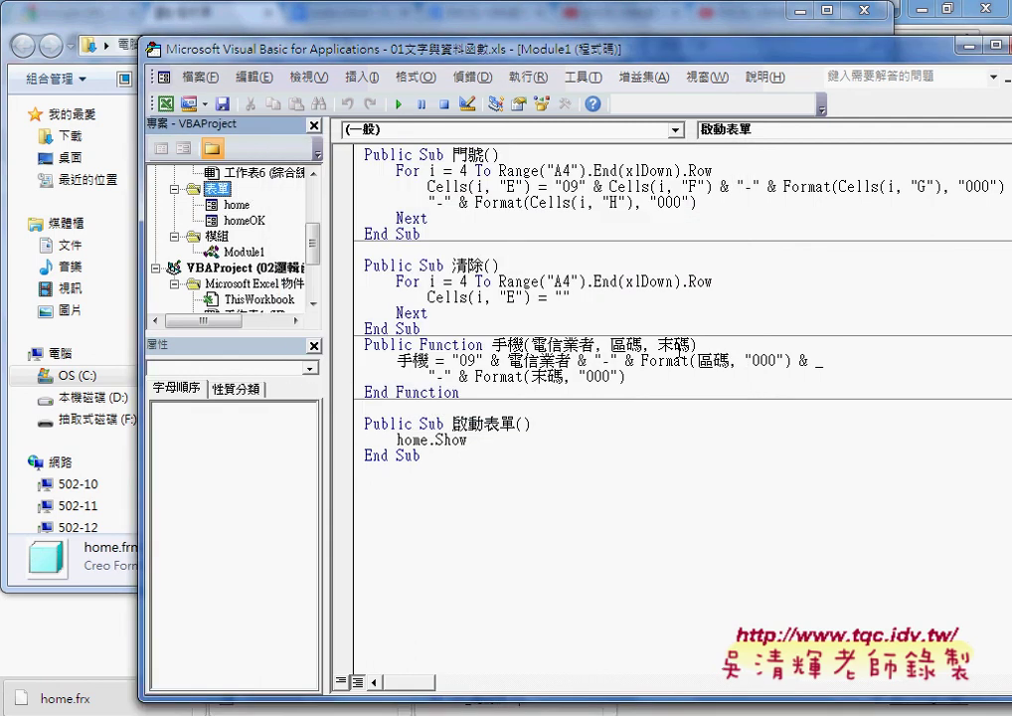
Open the imported home form's designer showing the 會員系統 fields and 新增 button
click(239, 203)
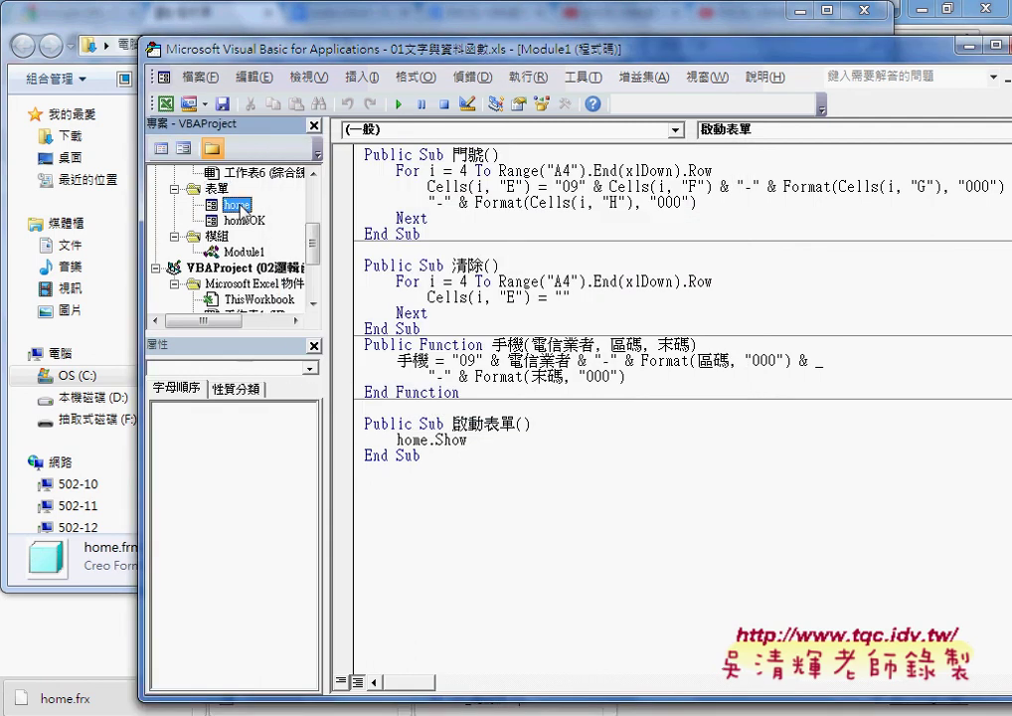
double_click(240, 204)
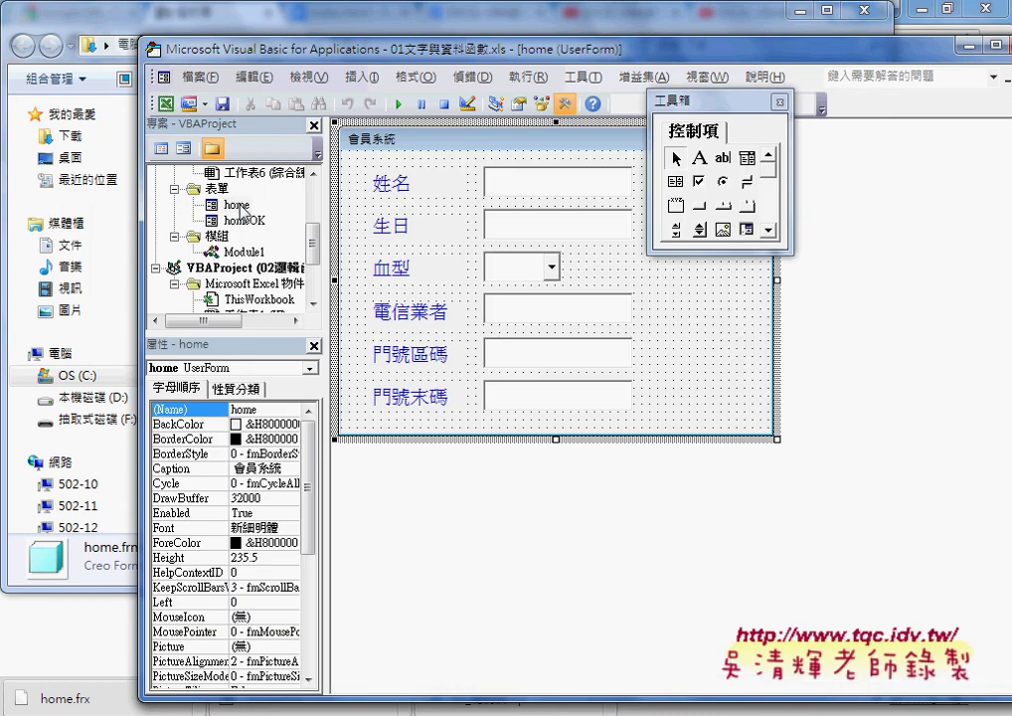
click(564, 103)
click(564, 104)
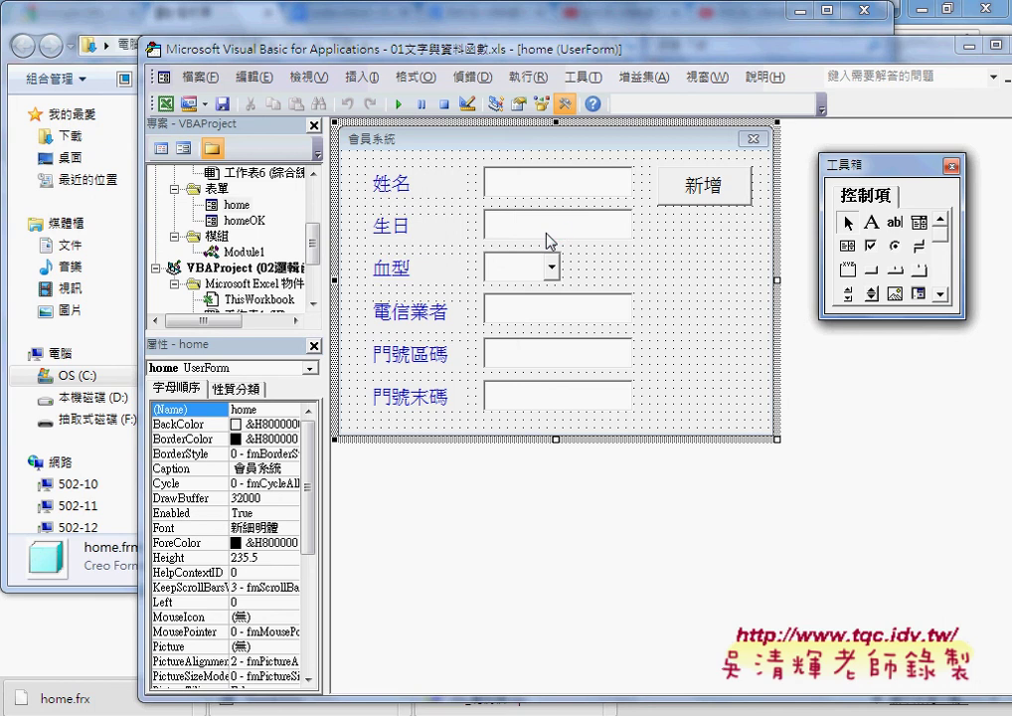
click(235, 204)
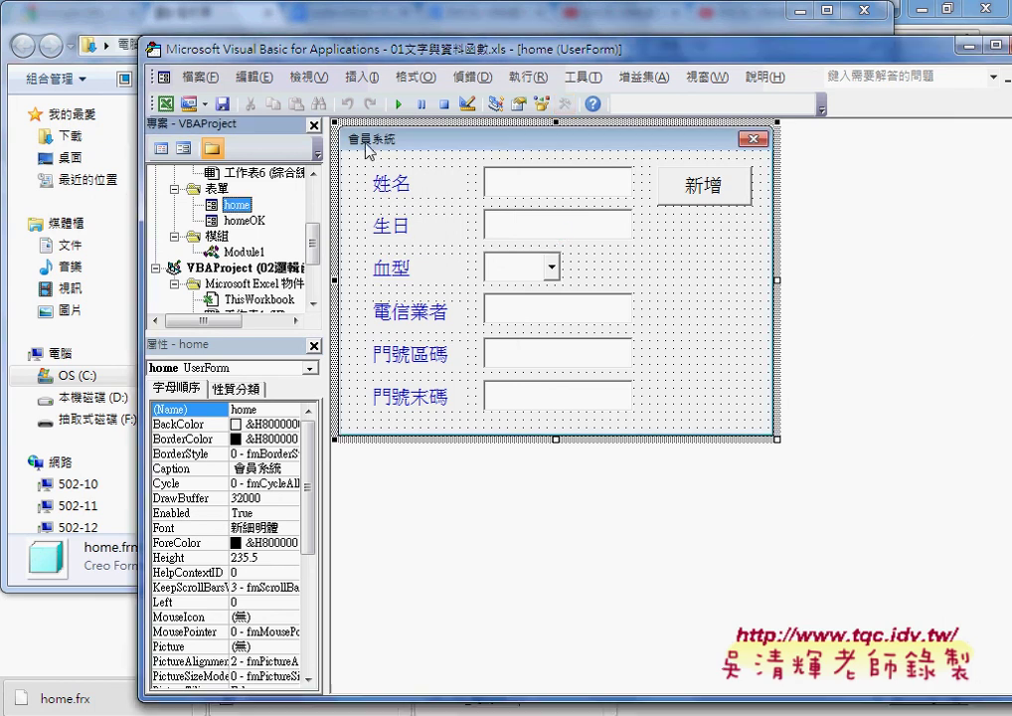
drag(722, 45, 585, 43)
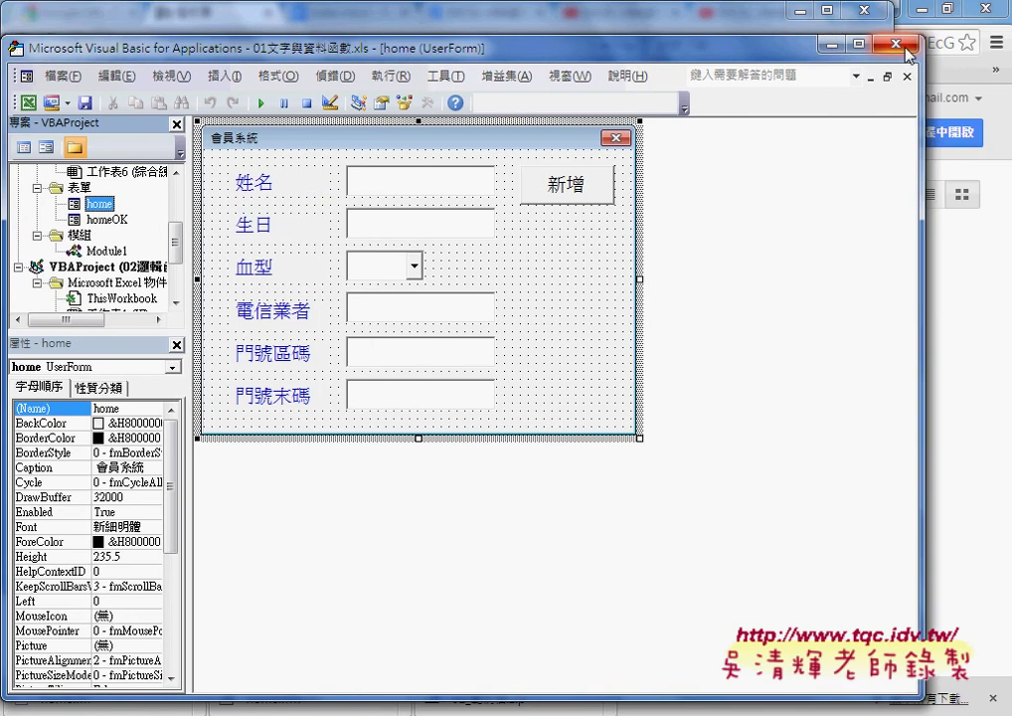
drag(273, 46, 431, 55)
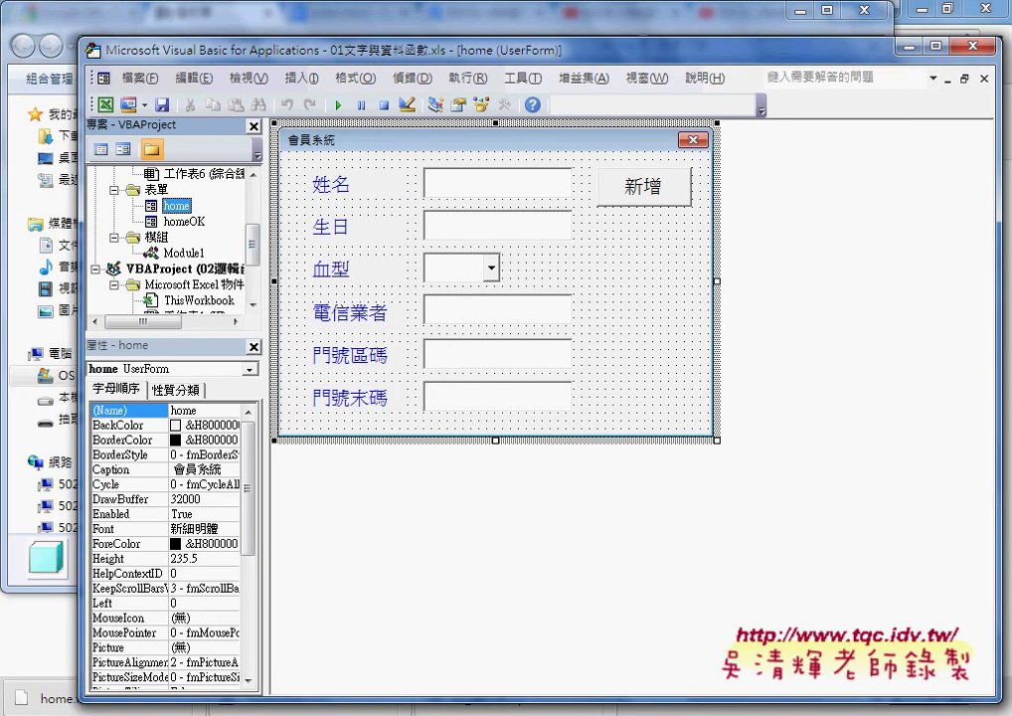
Back in the Excel worksheet, run the 啟動表單 button to show the member form
mouse_move(514, 701)
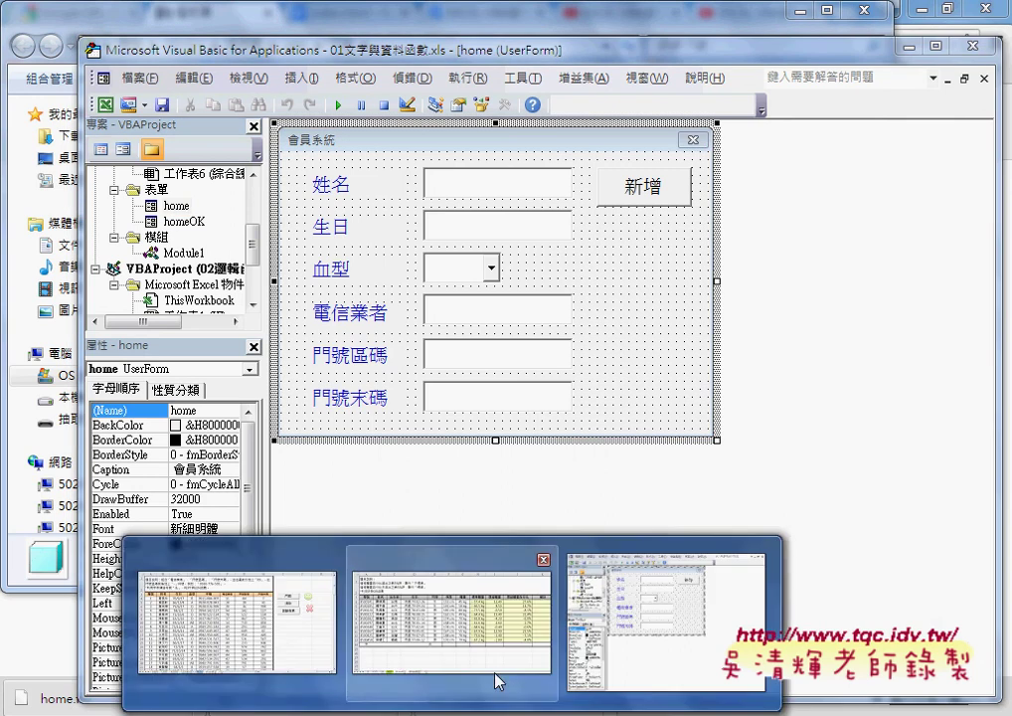
click(267, 628)
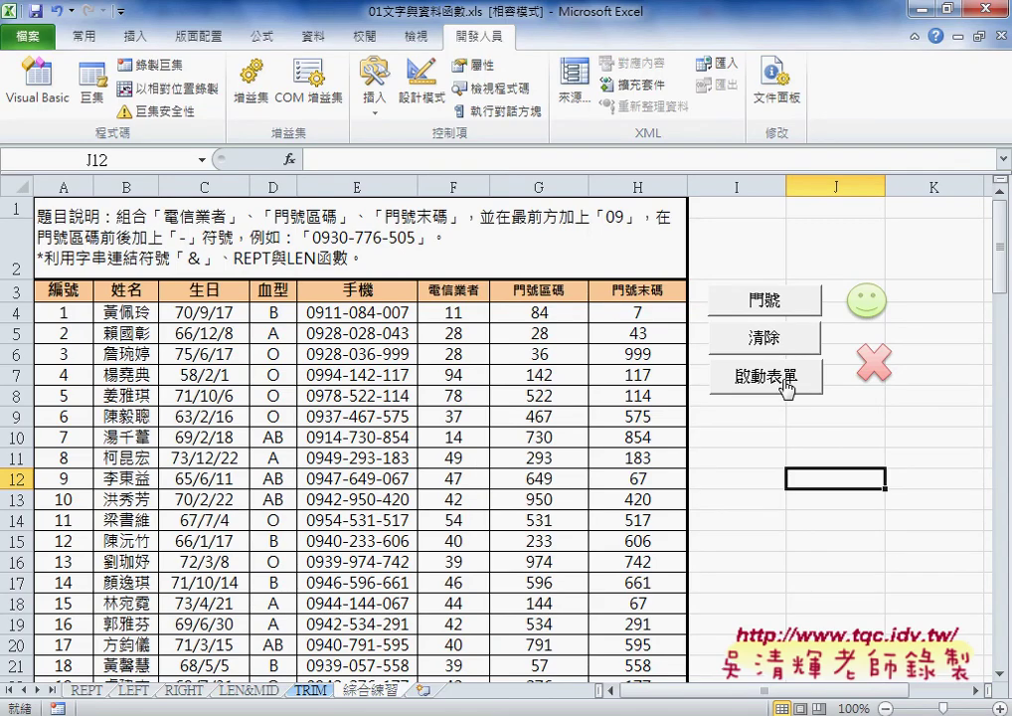
click(747, 388)
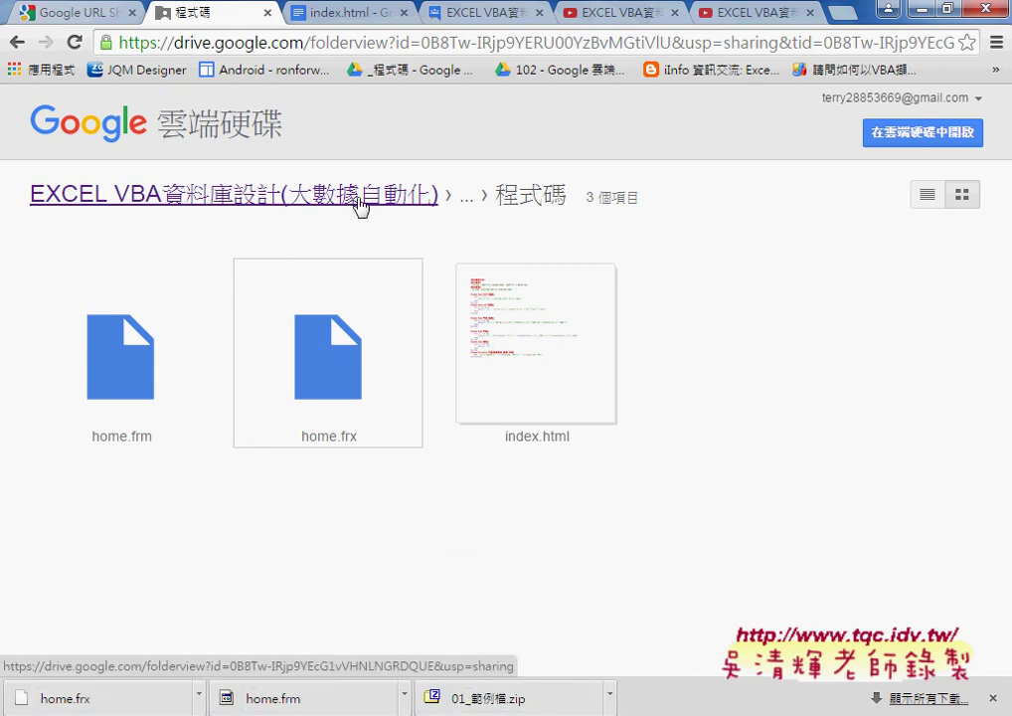
click(360, 203)
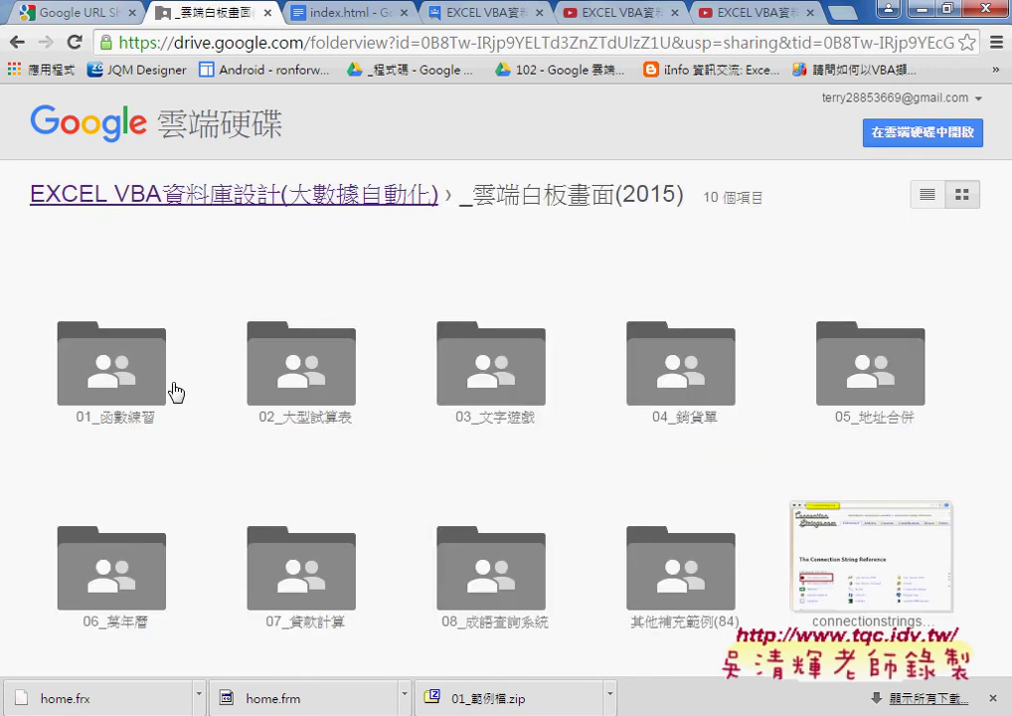
click(175, 392)
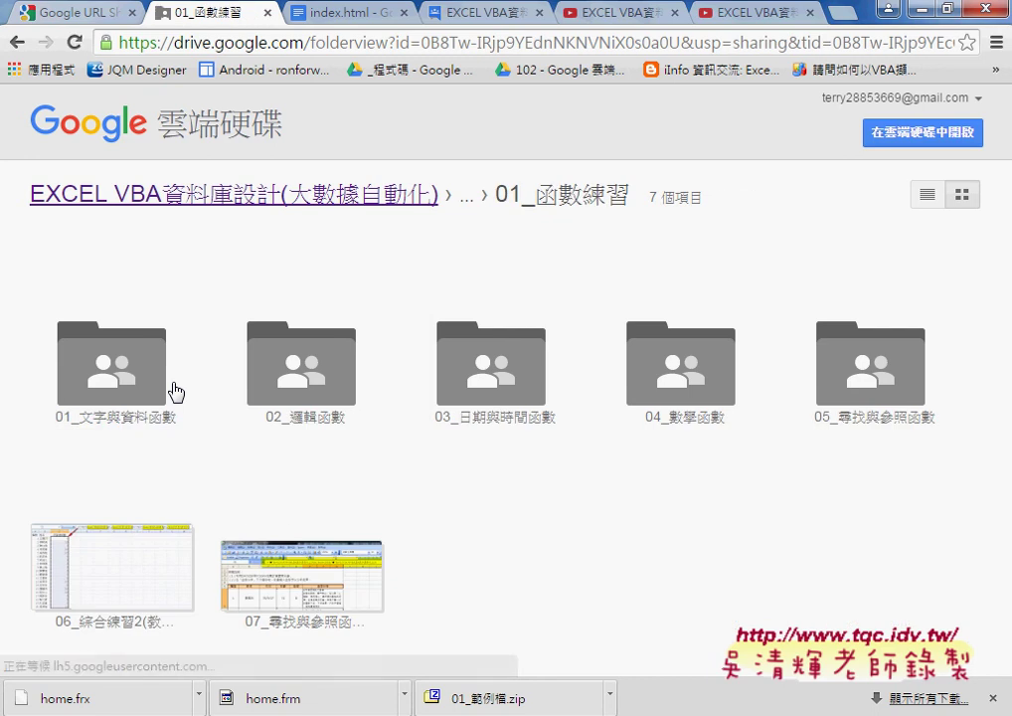
click(144, 428)
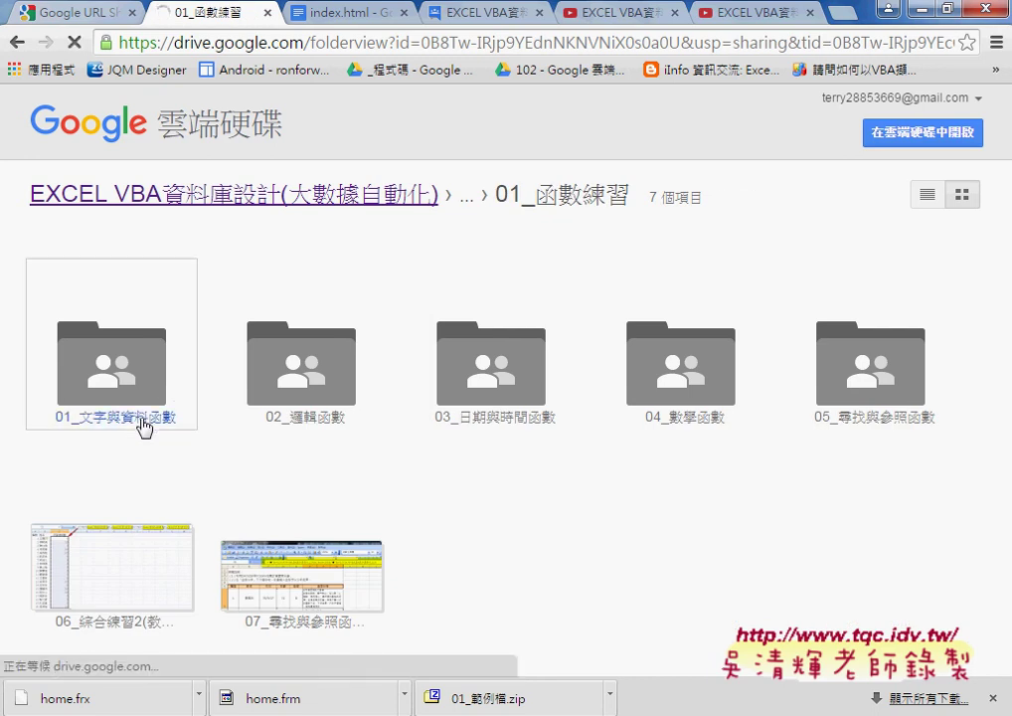
click(130, 425)
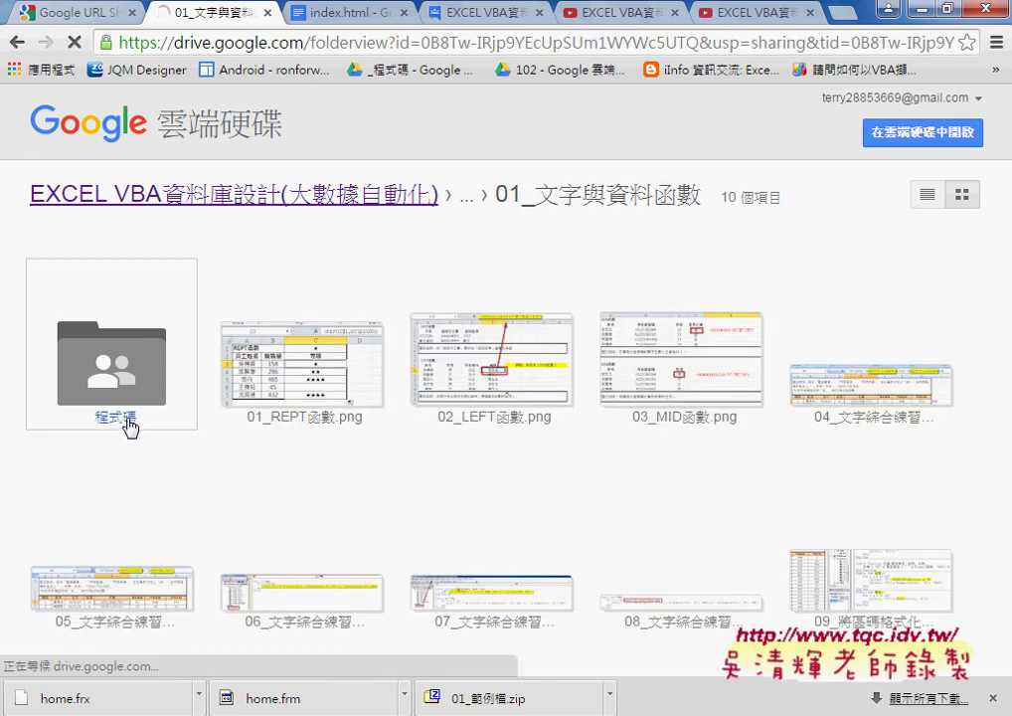